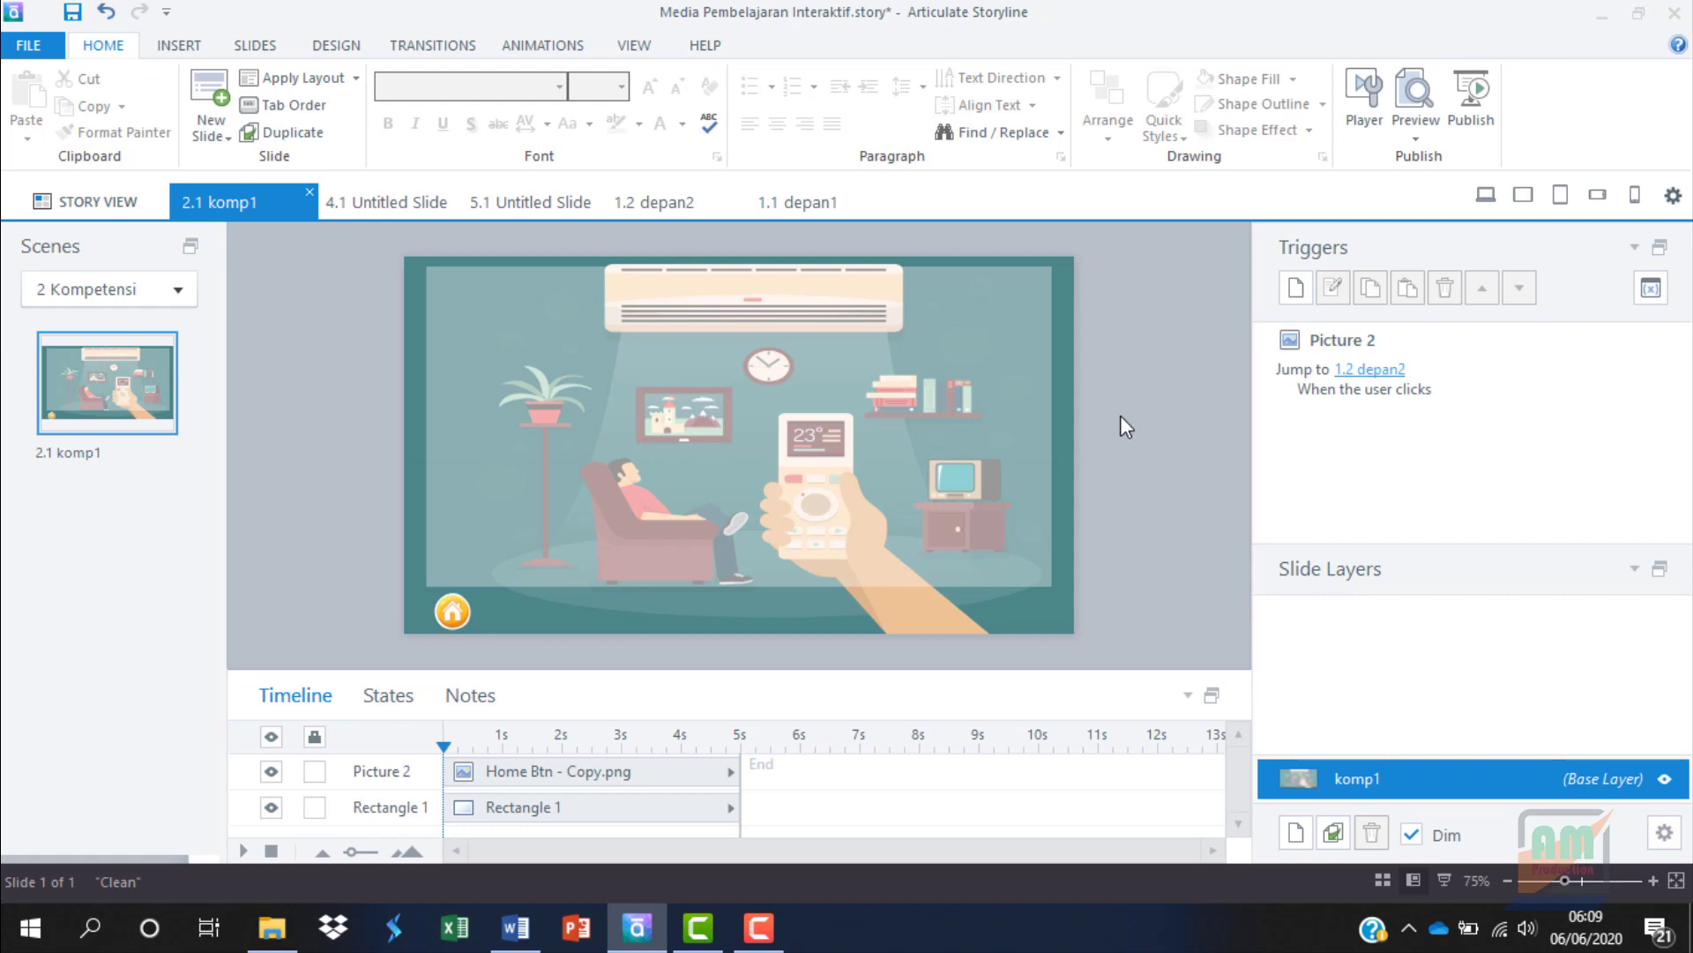
Shift the translucent rectangle slightly right so it is centred more evenly over the slide background
left_click(869, 398)
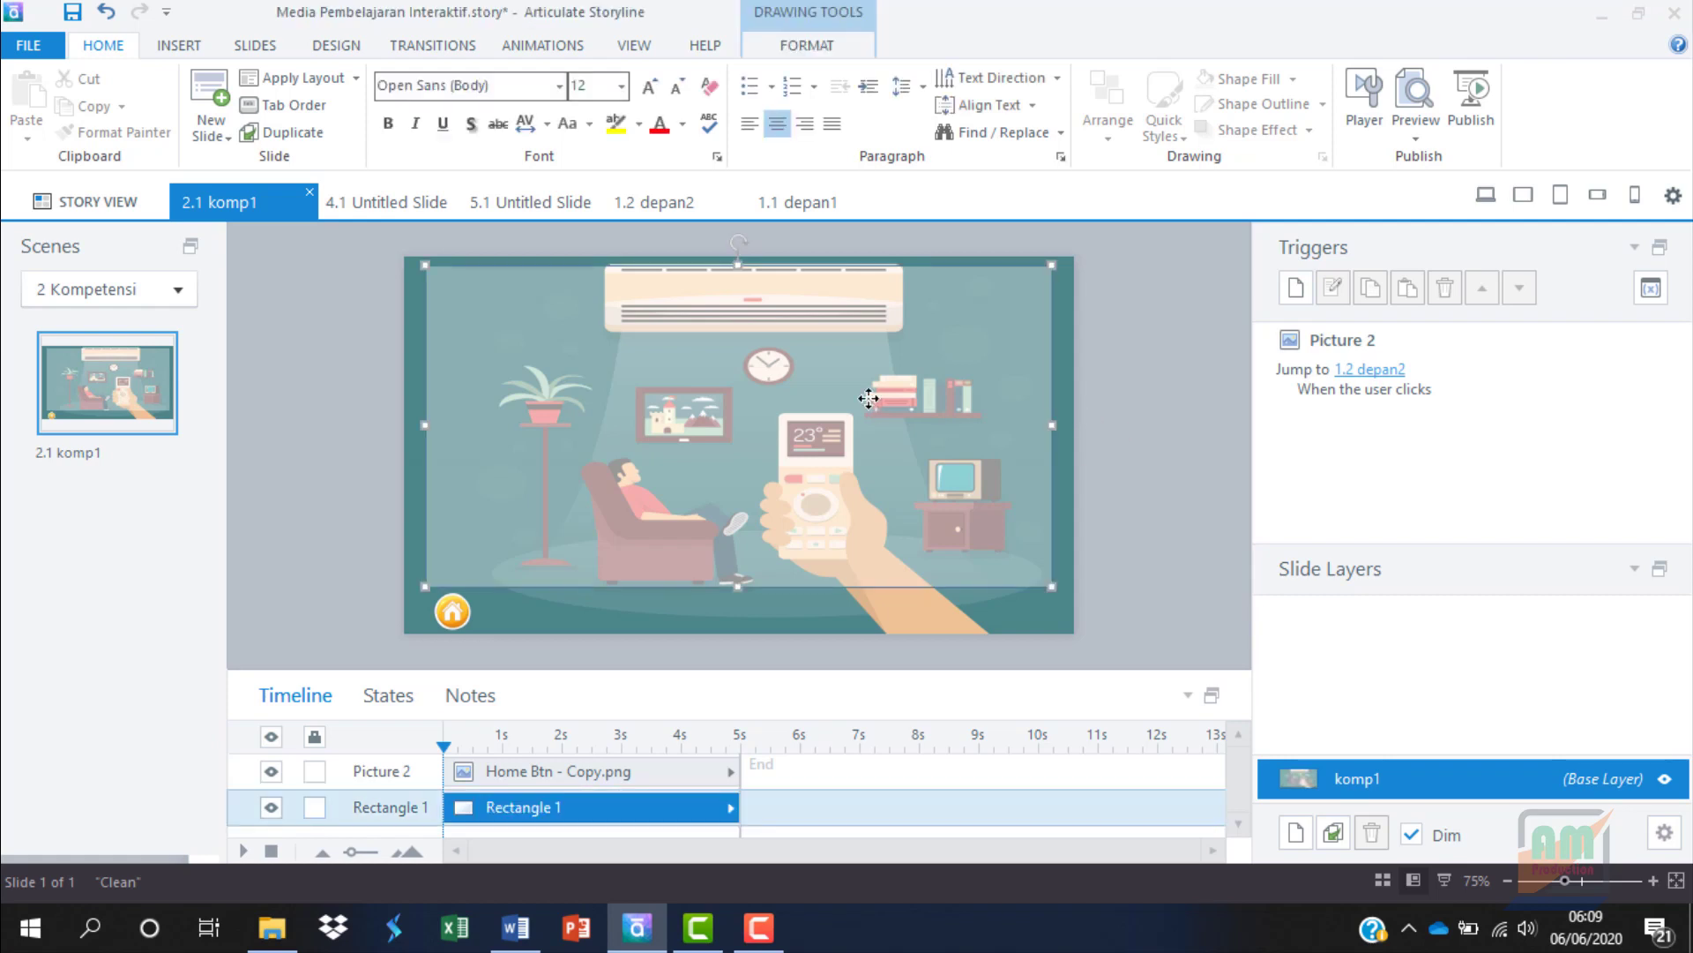
mouse_move(771, 409)
left_mouse_down()
mouse_move(874, 474)
mouse_move(855, 484)
mouse_move(759, 411)
left_mouse_up()
key("Up")
key("Up")
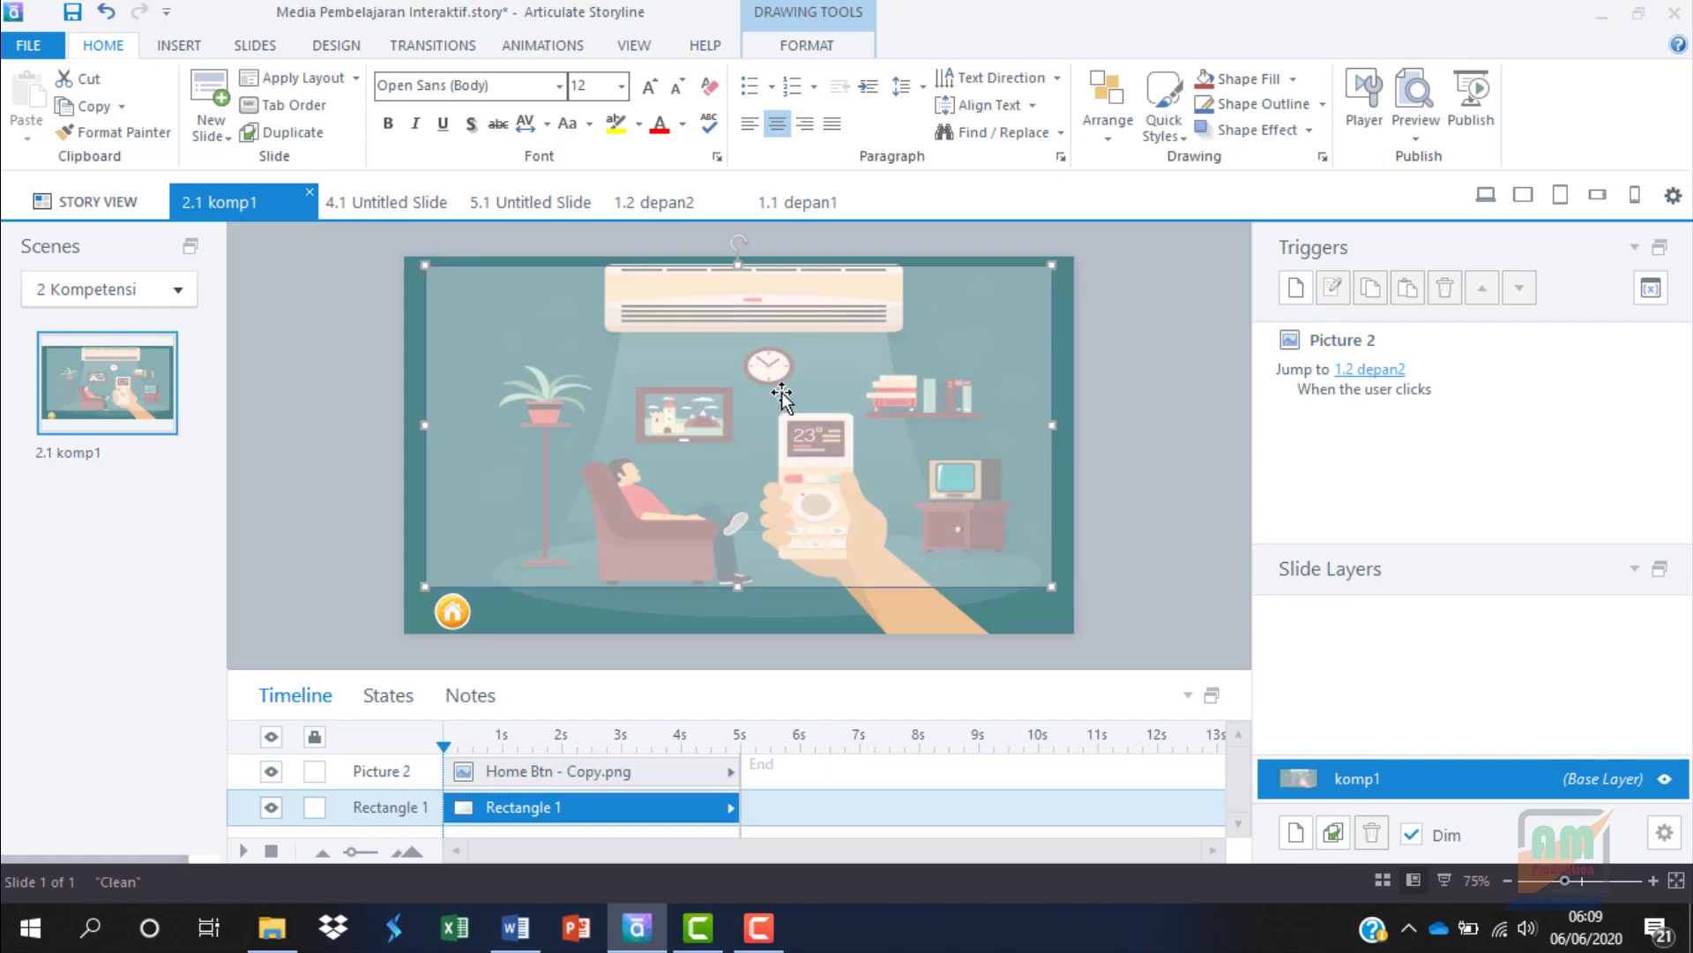
key("Right")
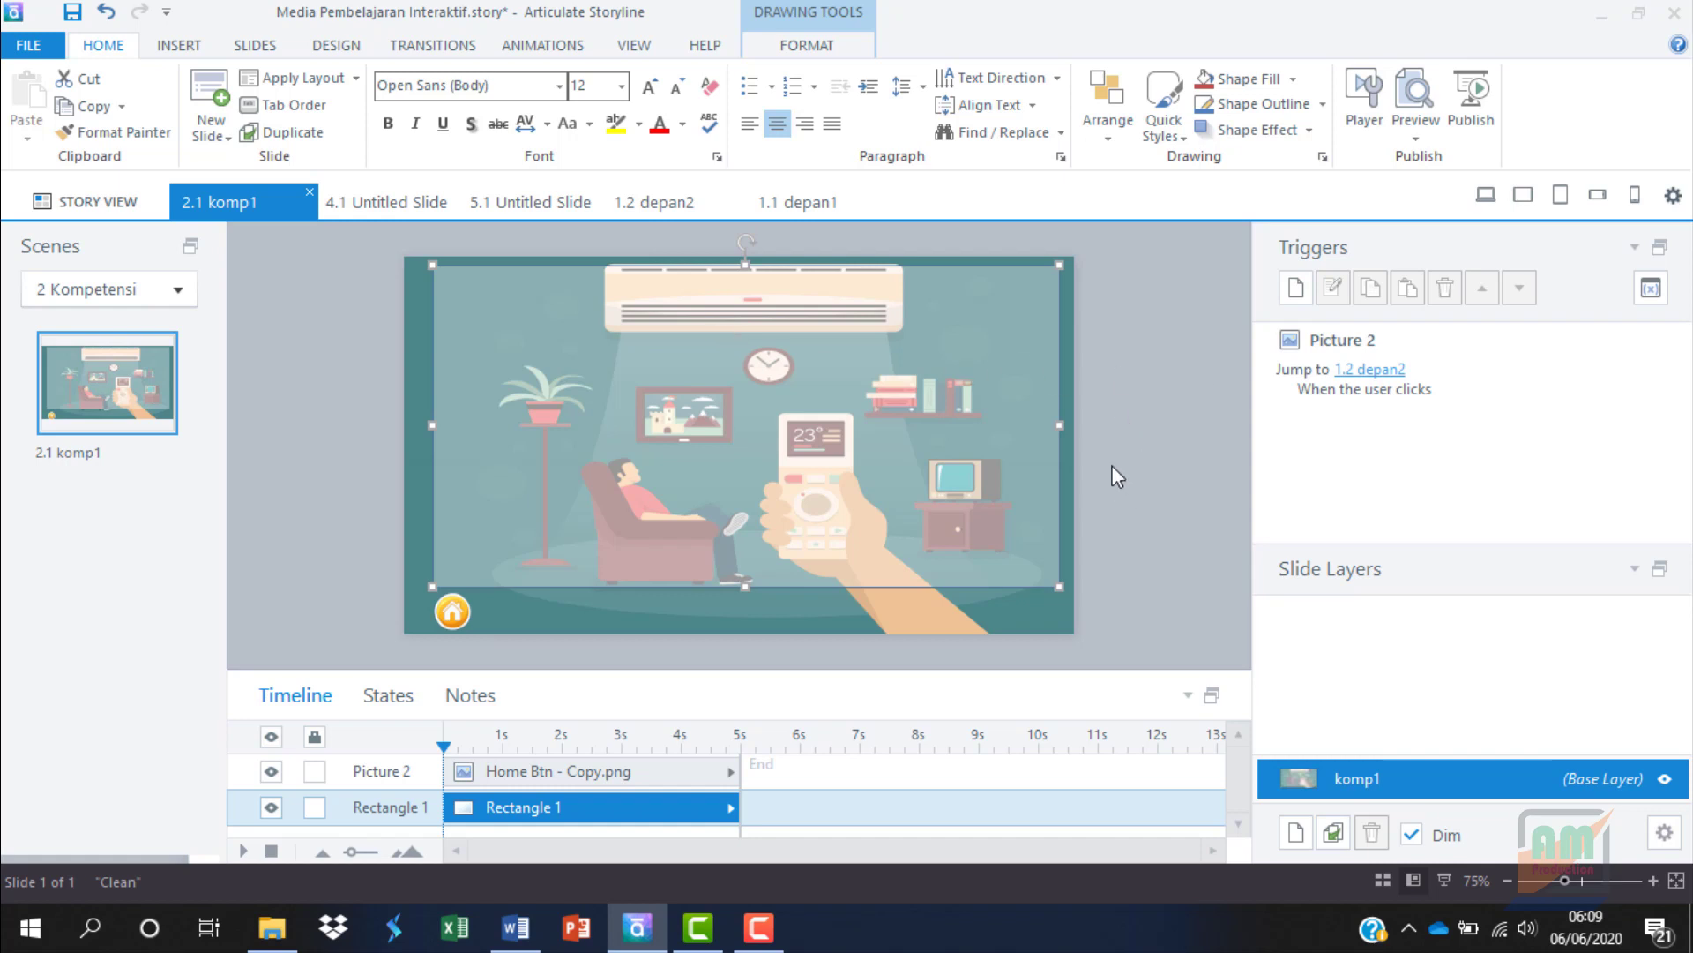
left_click(1111, 401)
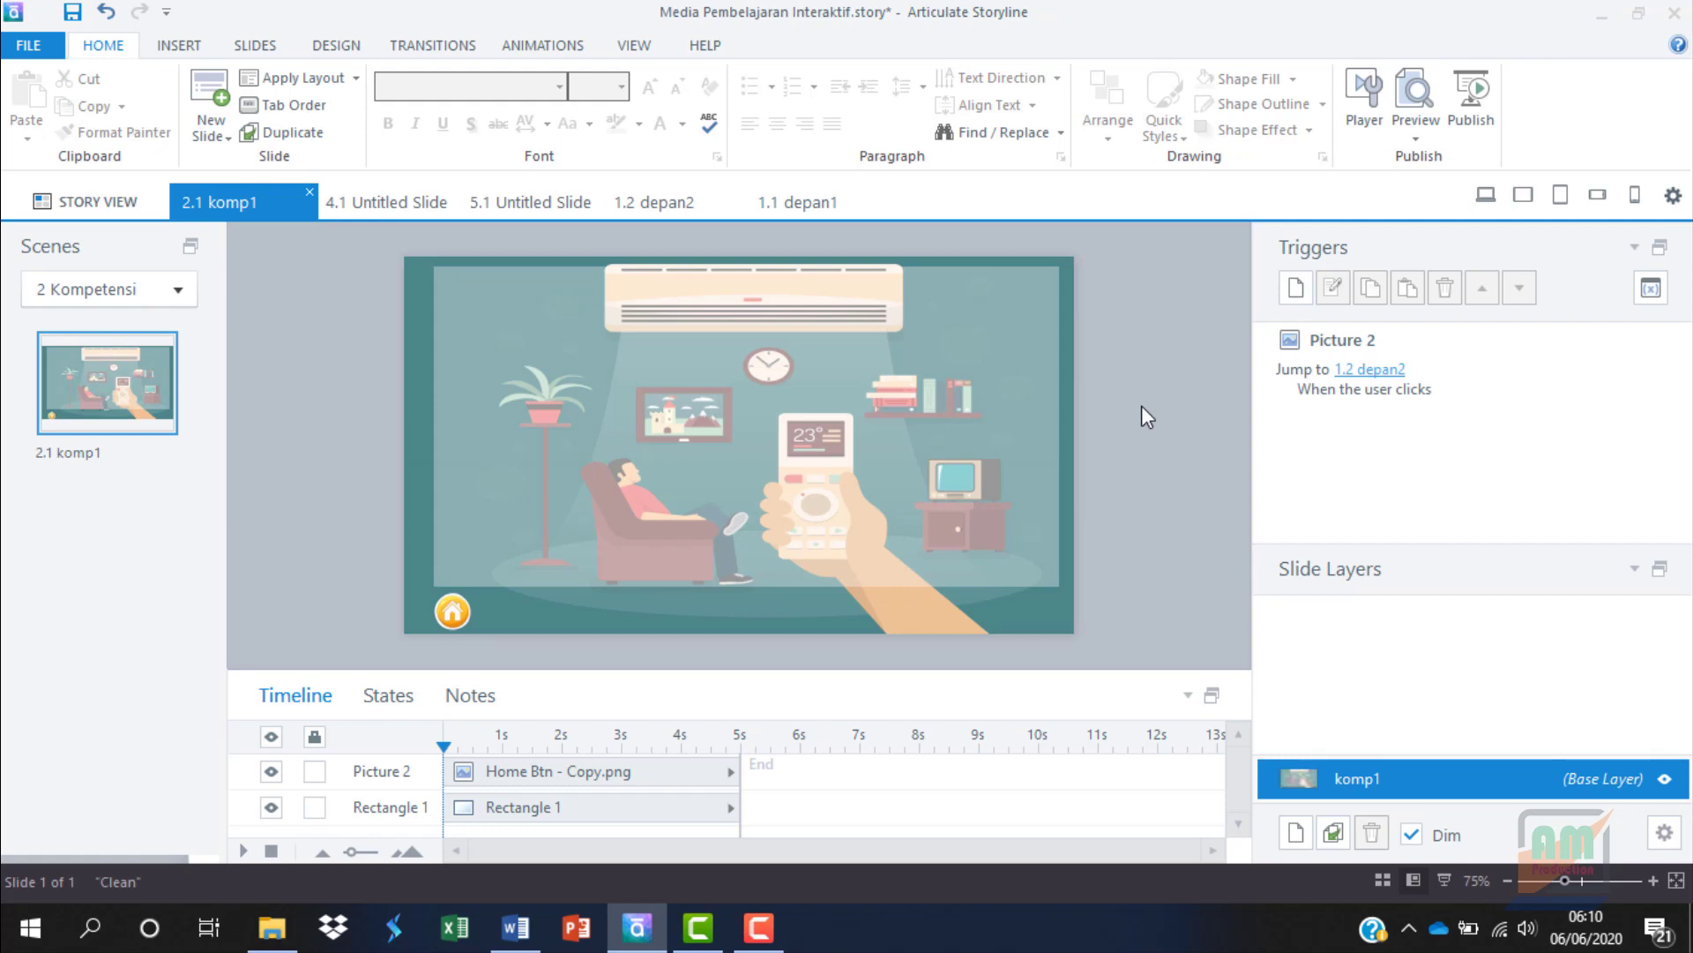
Shorten the translucent rectangle by lowering its upper edge to just below the air conditioner
left_click(718, 399)
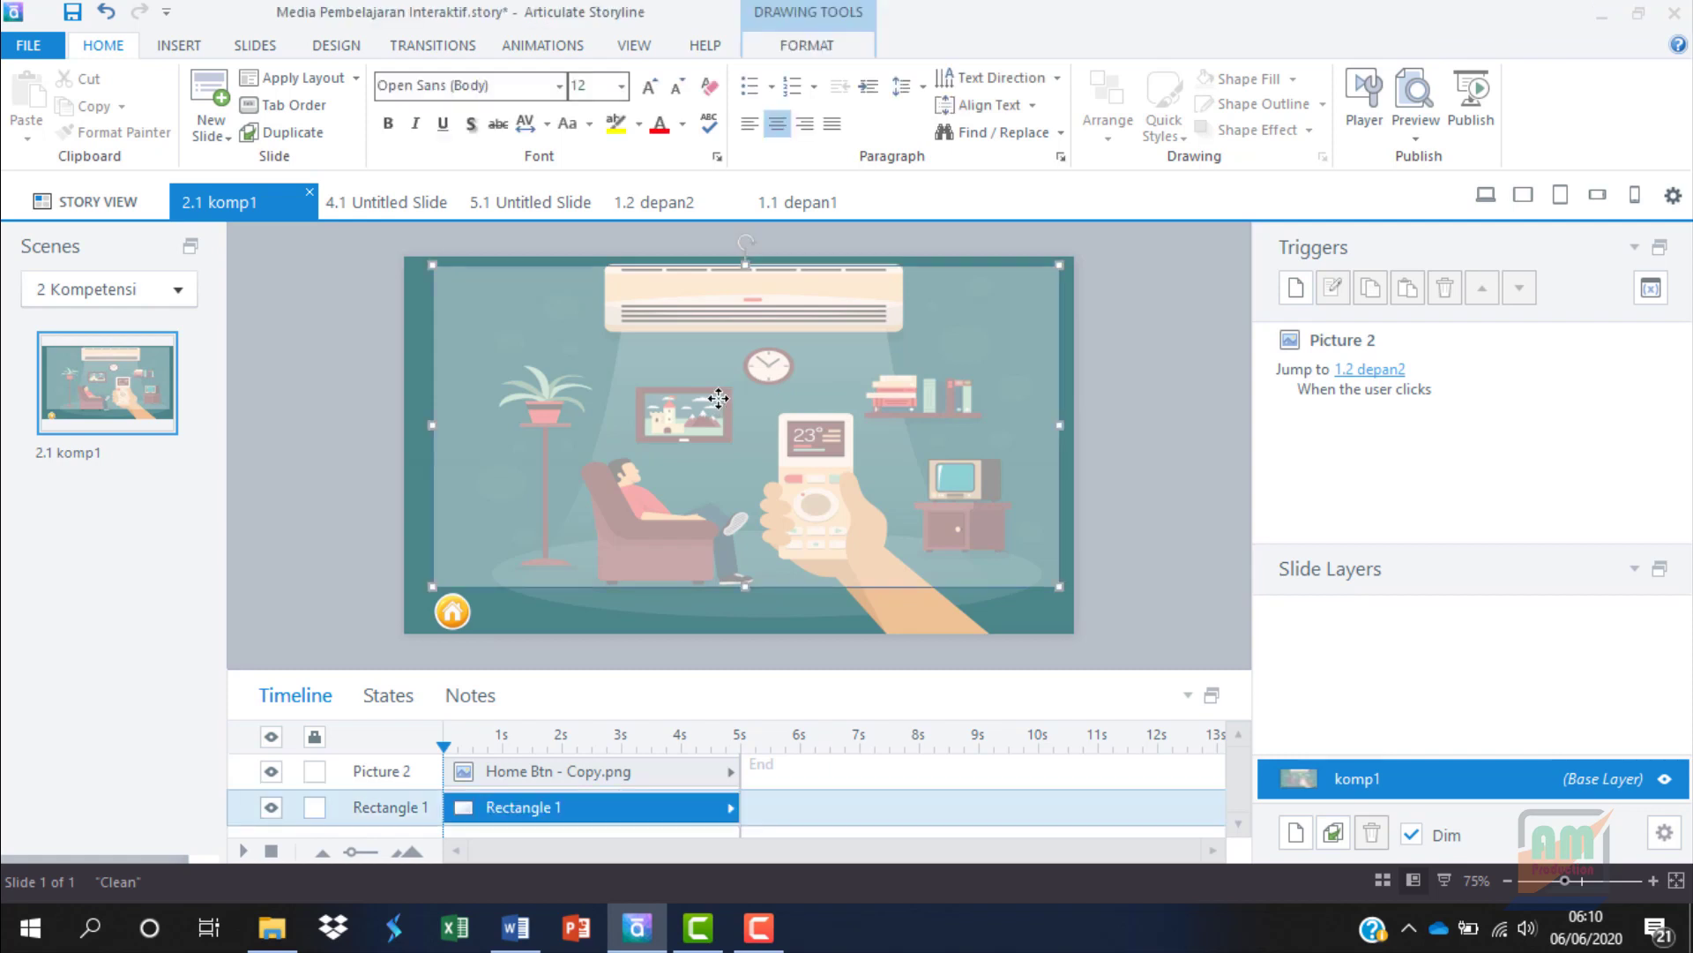
left_click(1171, 336)
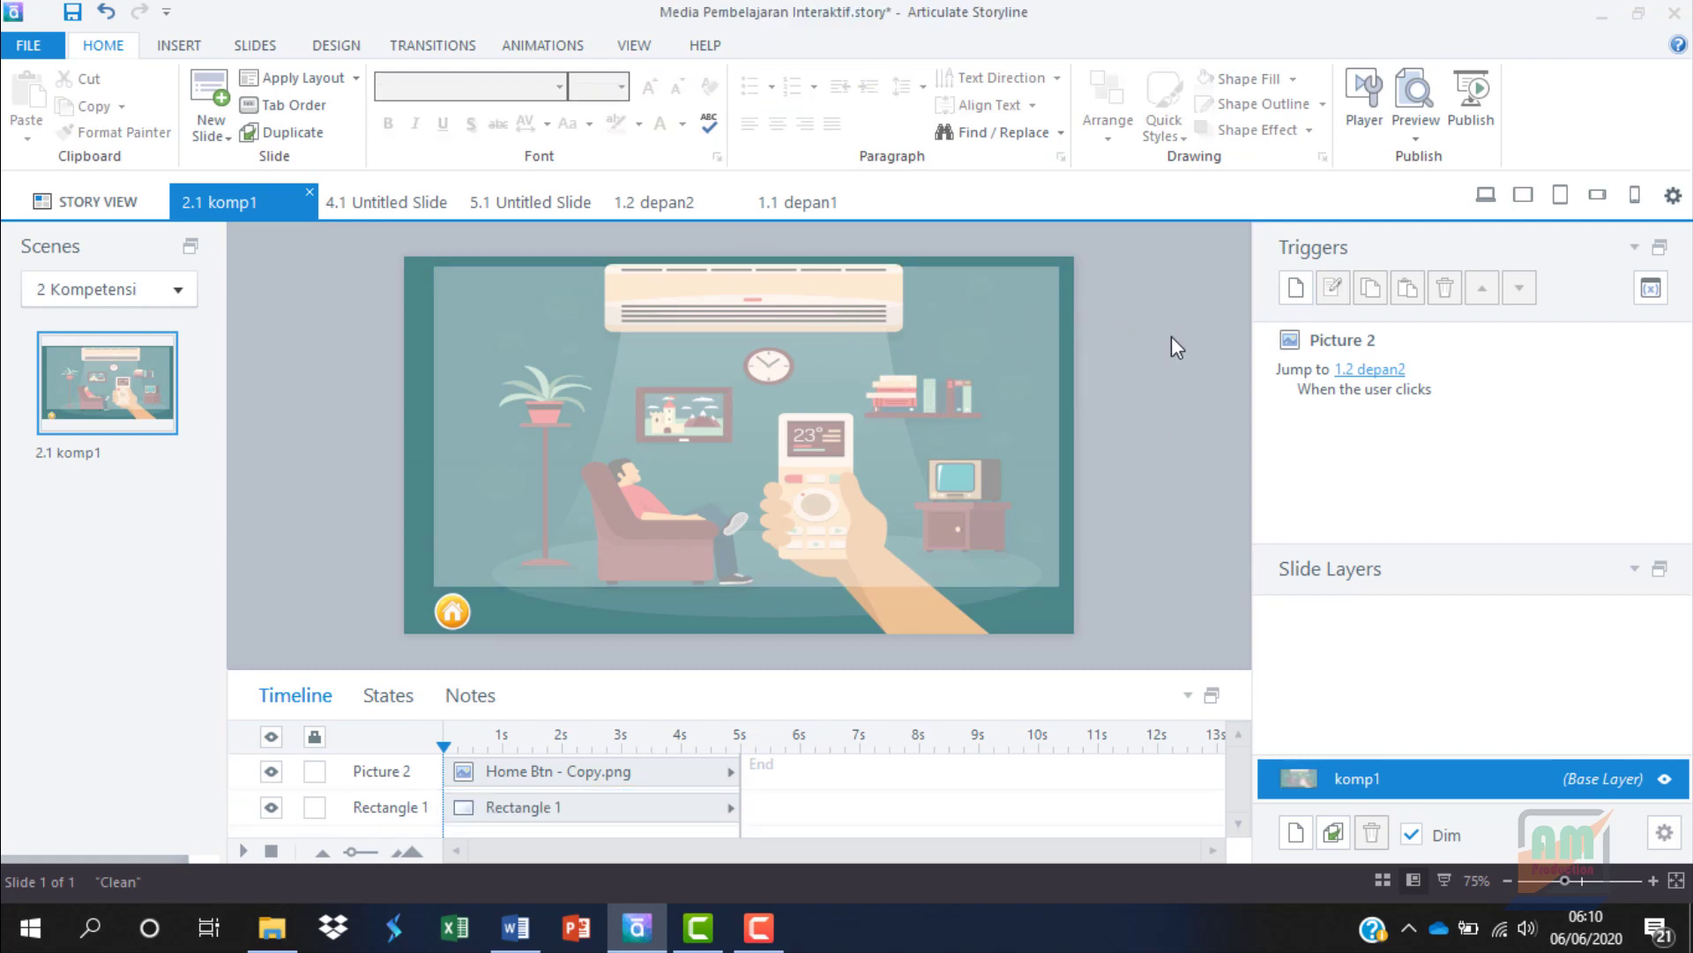
left_click(745, 378)
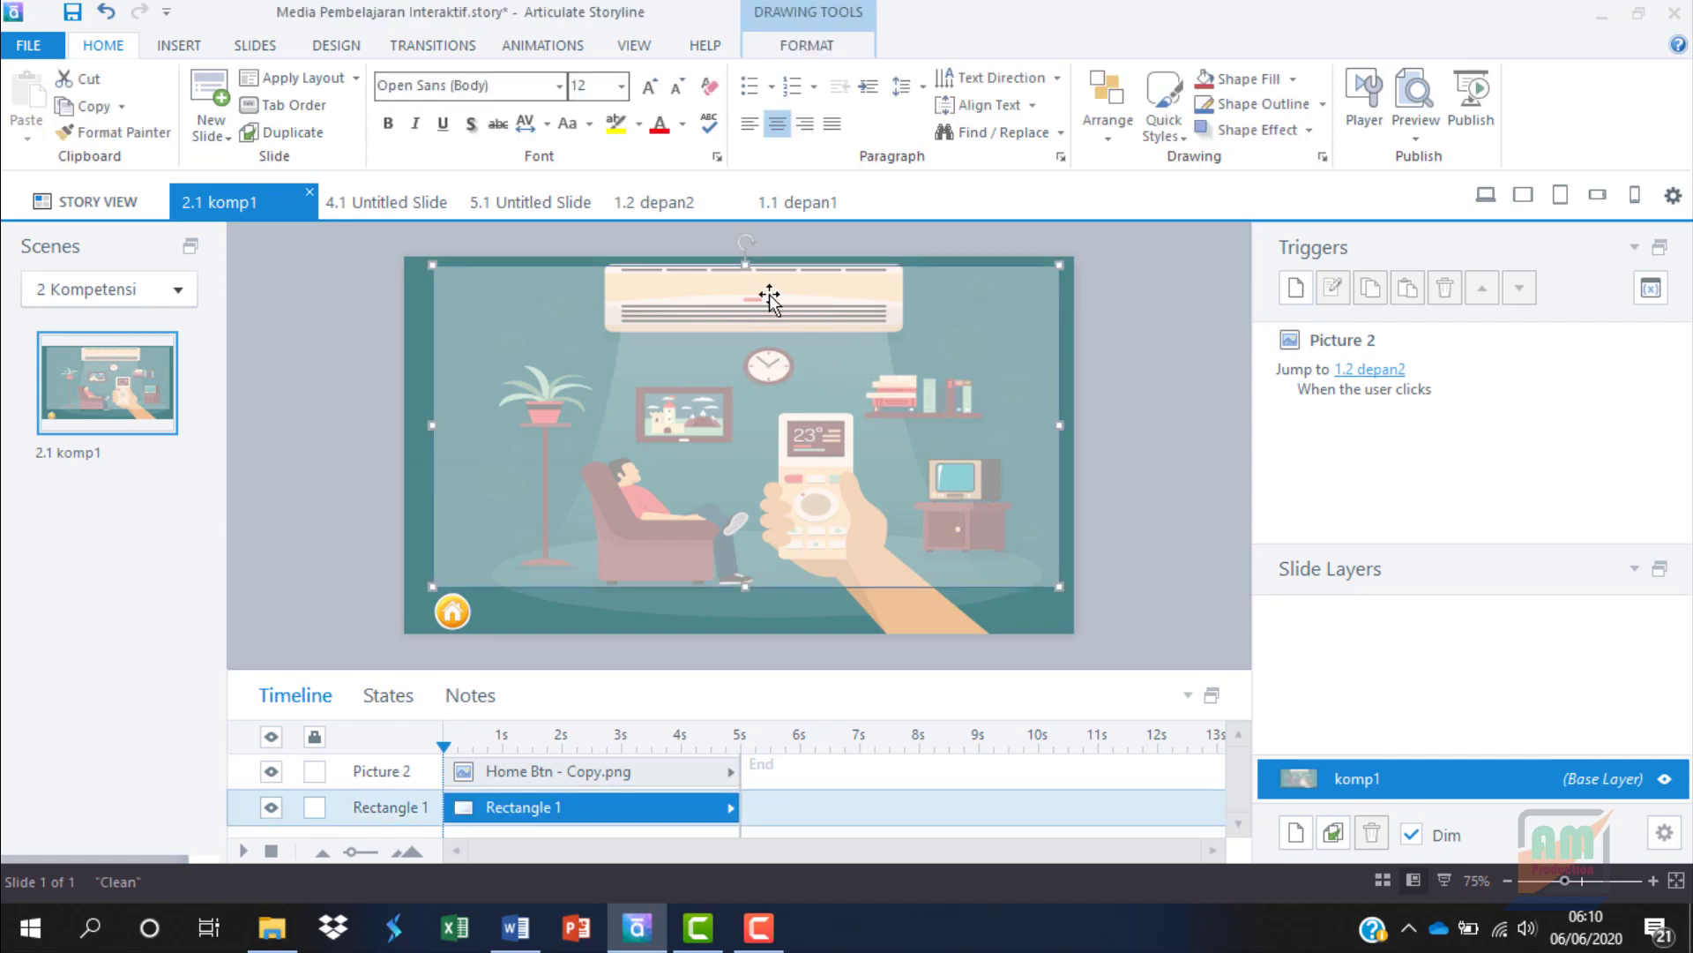
left_click_drag(744, 265, 744, 331)
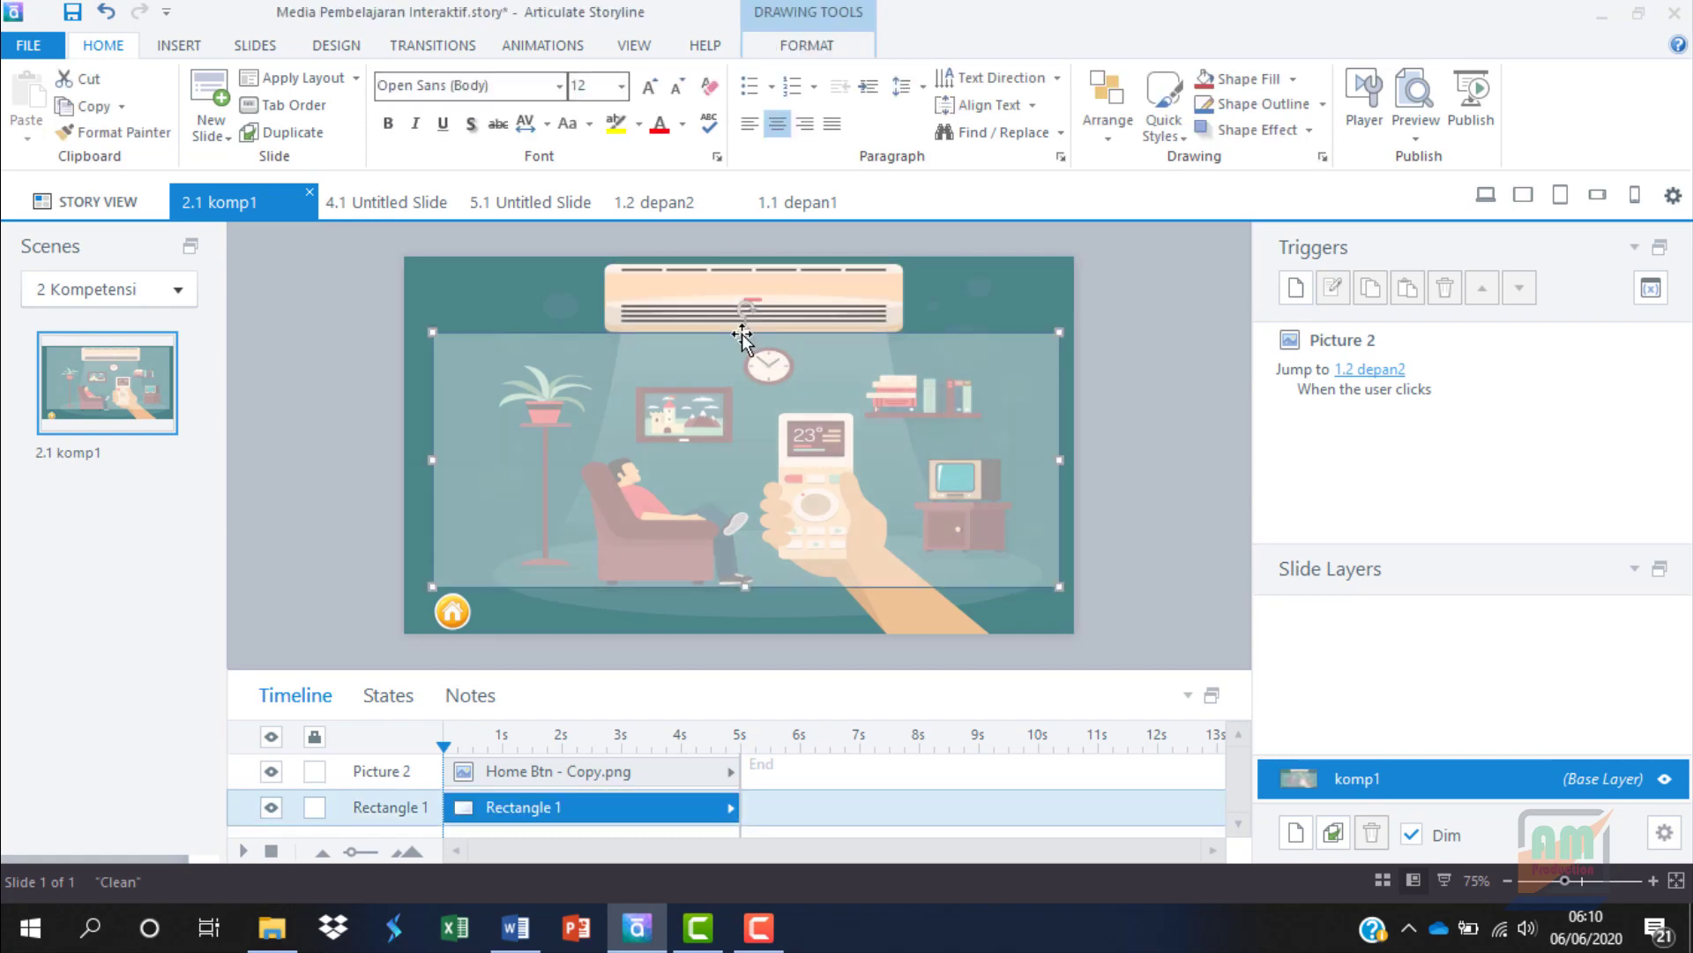
left_click(1109, 300)
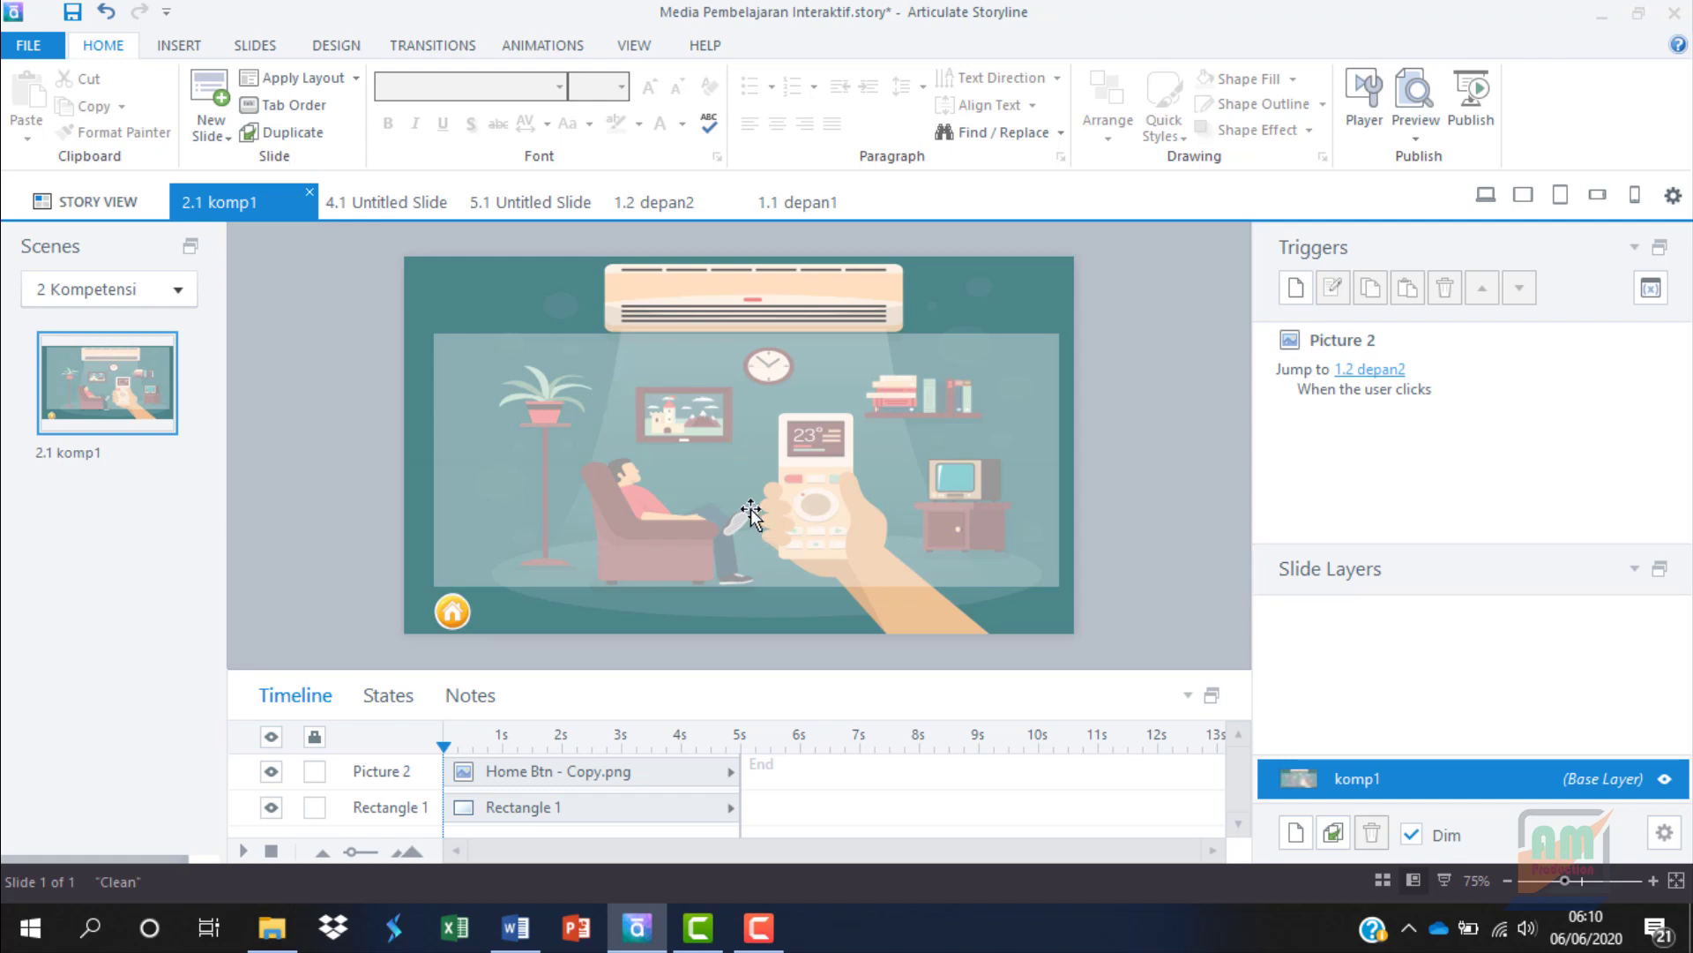
Insert a square-cornered button about 200 by 40 px, resting on the upper-left corner of the translucent rectangle
left_click(190, 51)
left_click(793, 141)
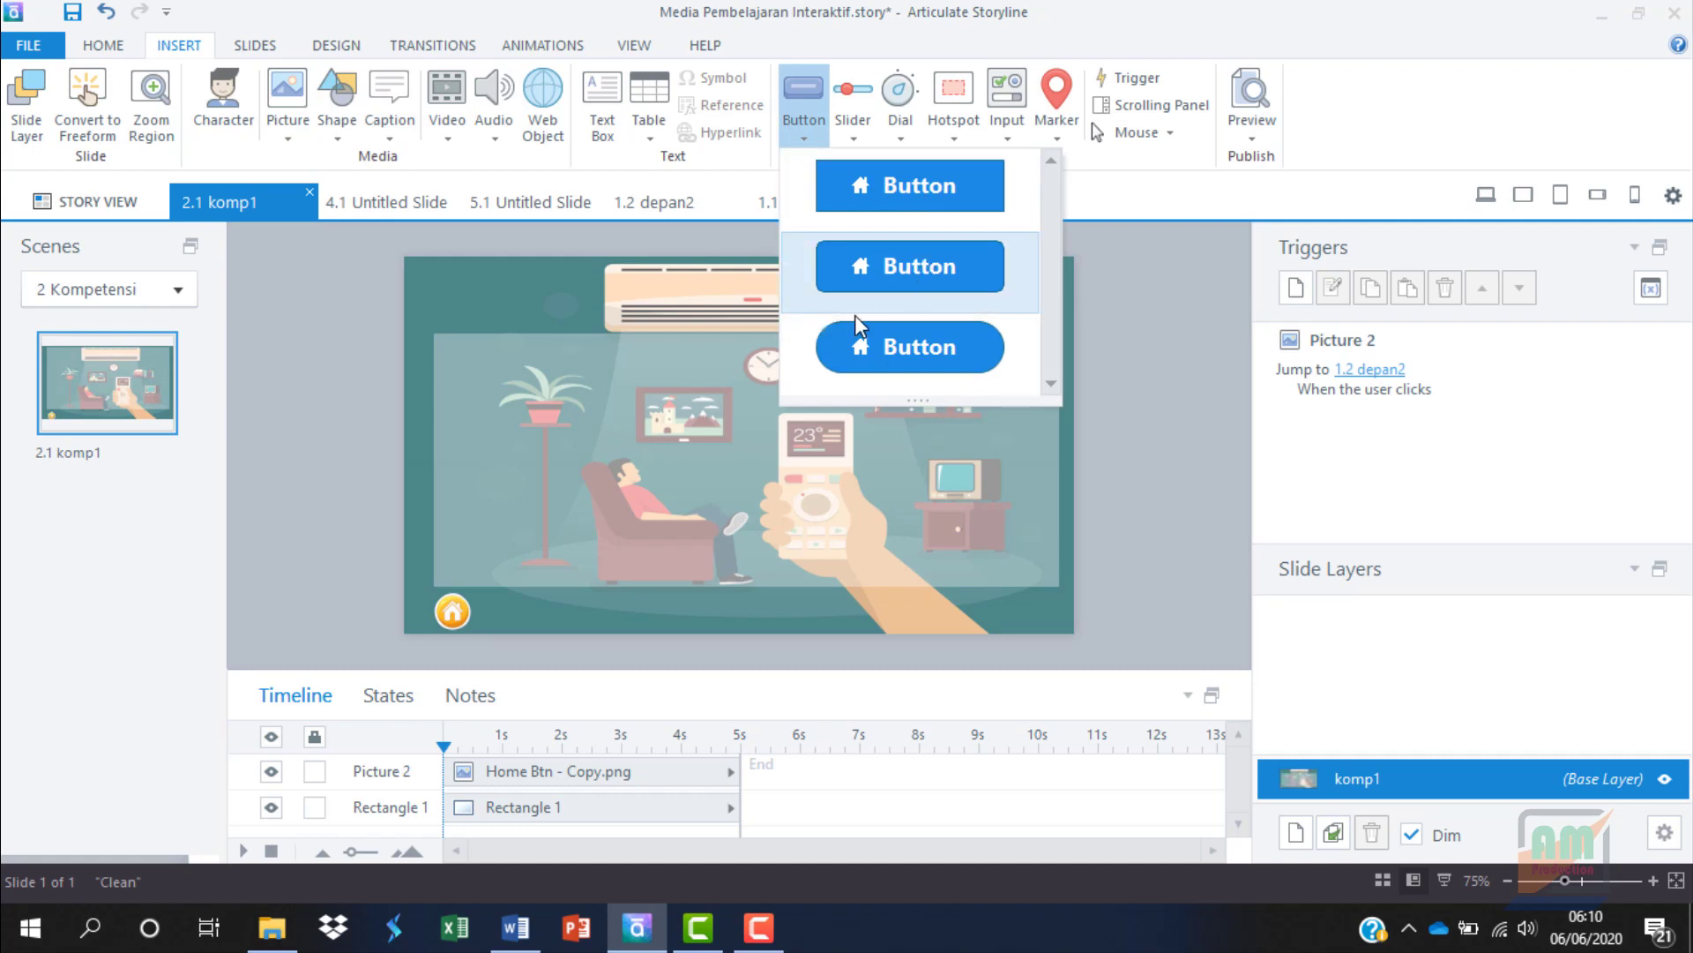
left_click(897, 187)
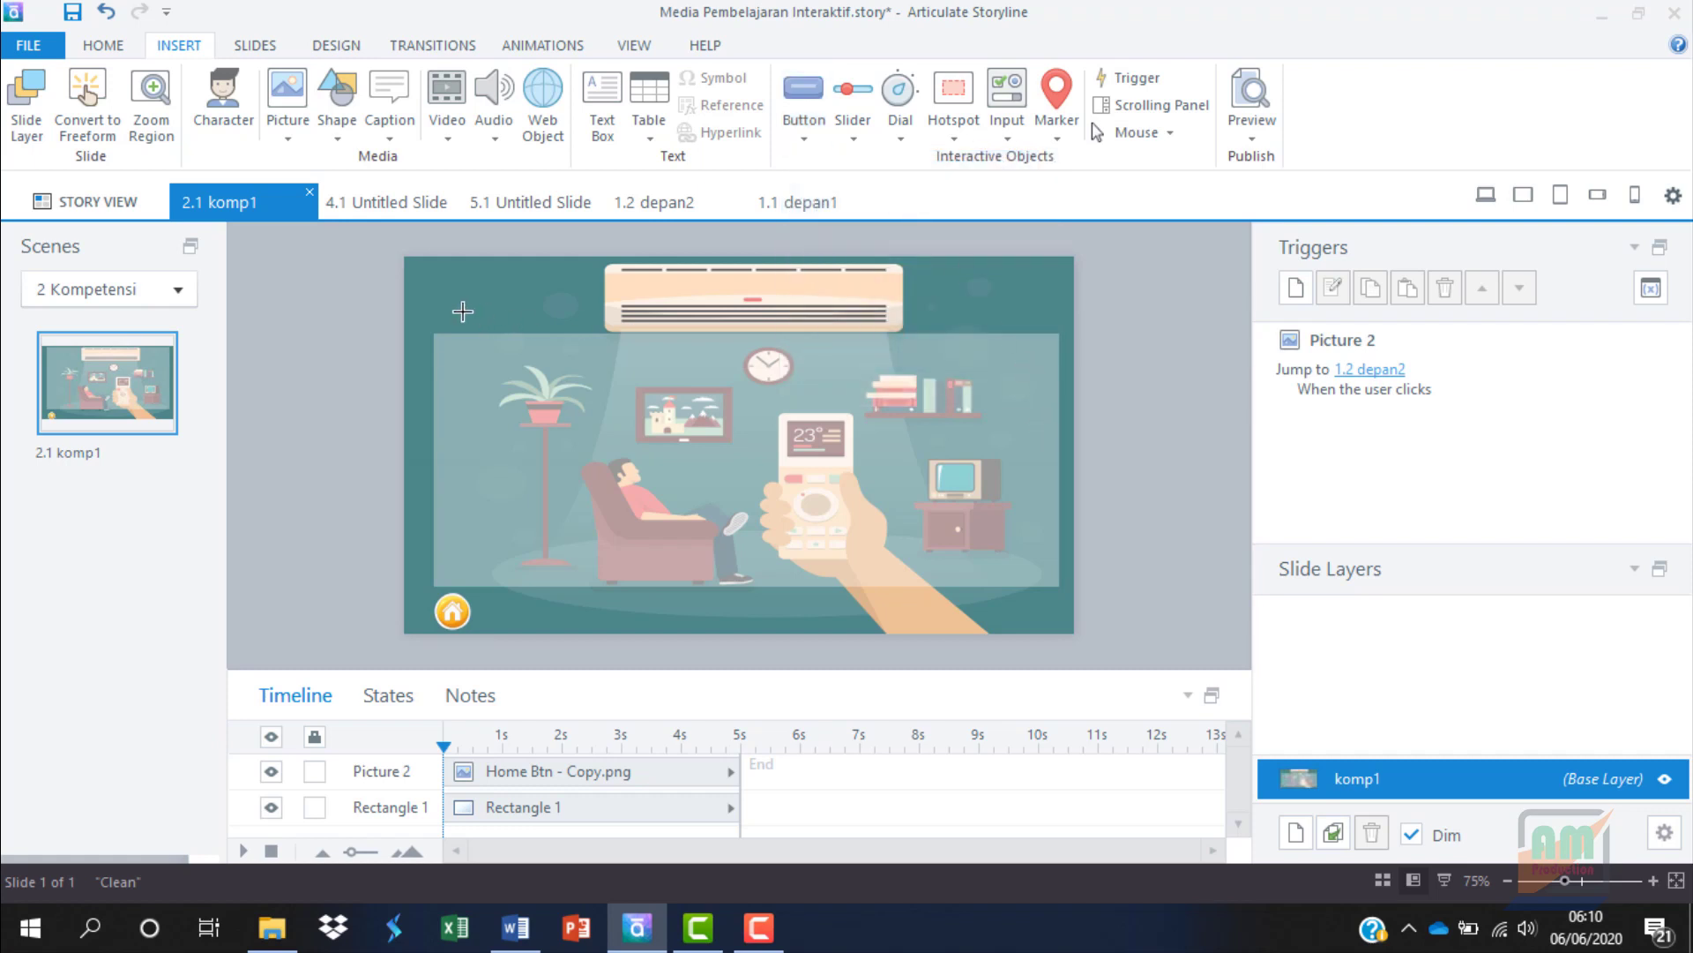
mouse_move(435, 296)
left_mouse_down()
mouse_move(538, 332)
mouse_move(619, 335)
left_mouse_up()
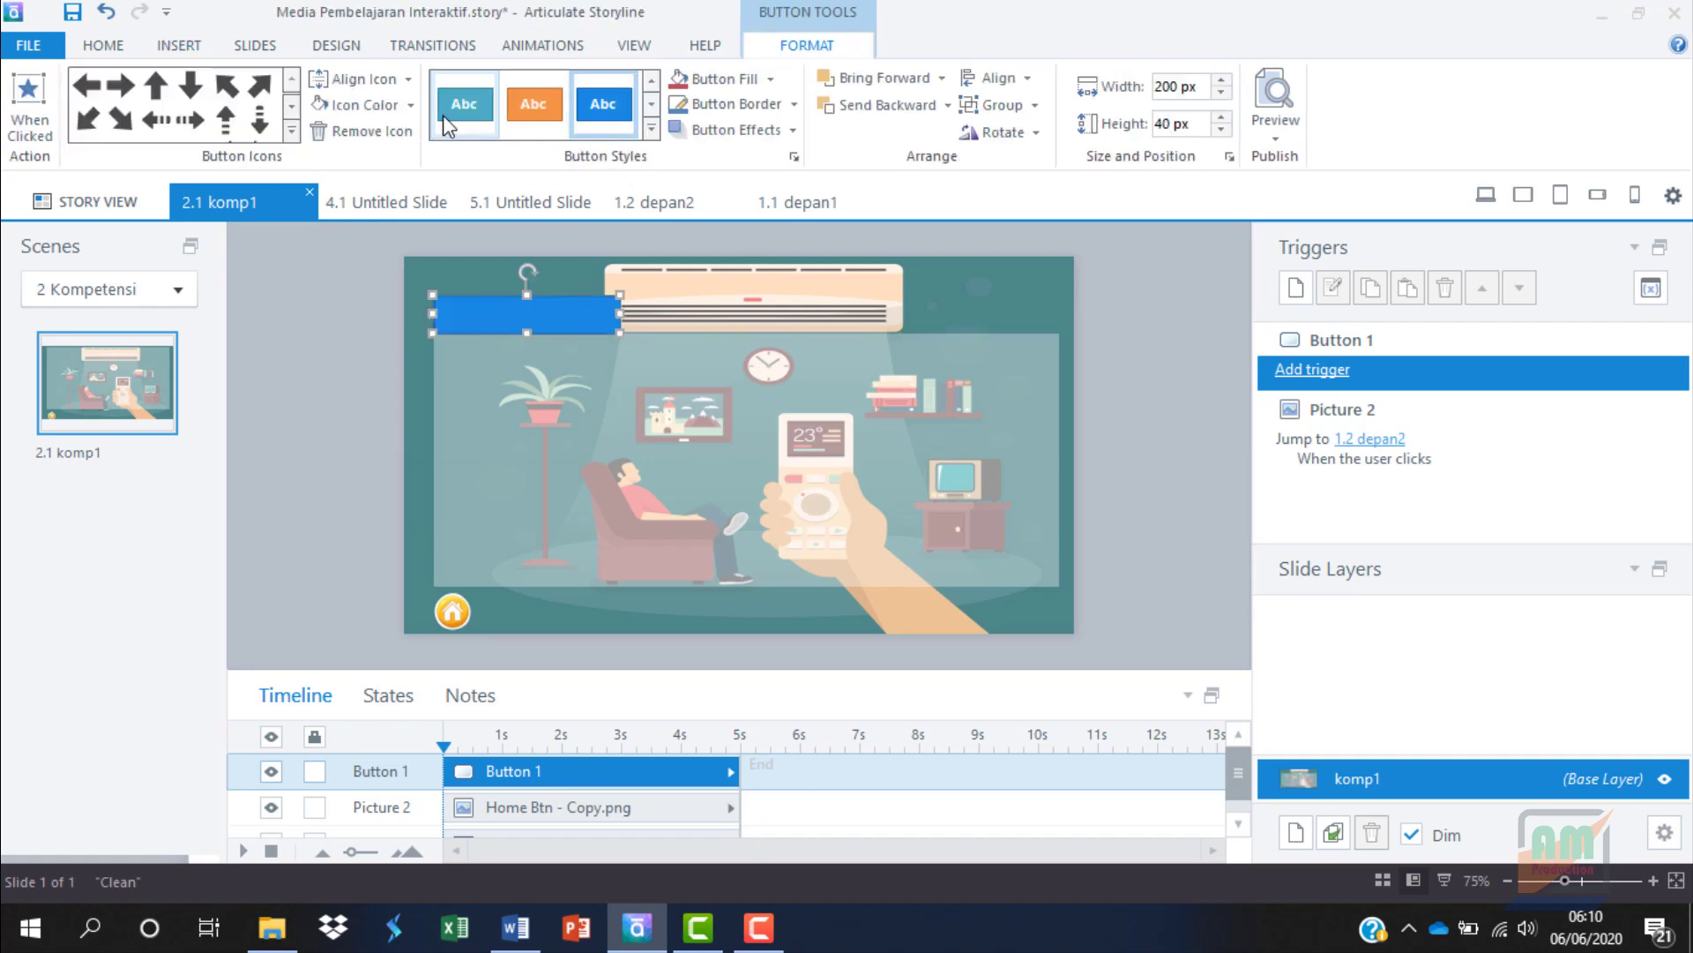
Apply the teal button style to the new button and change its fill to dark orange
left_click(495, 116)
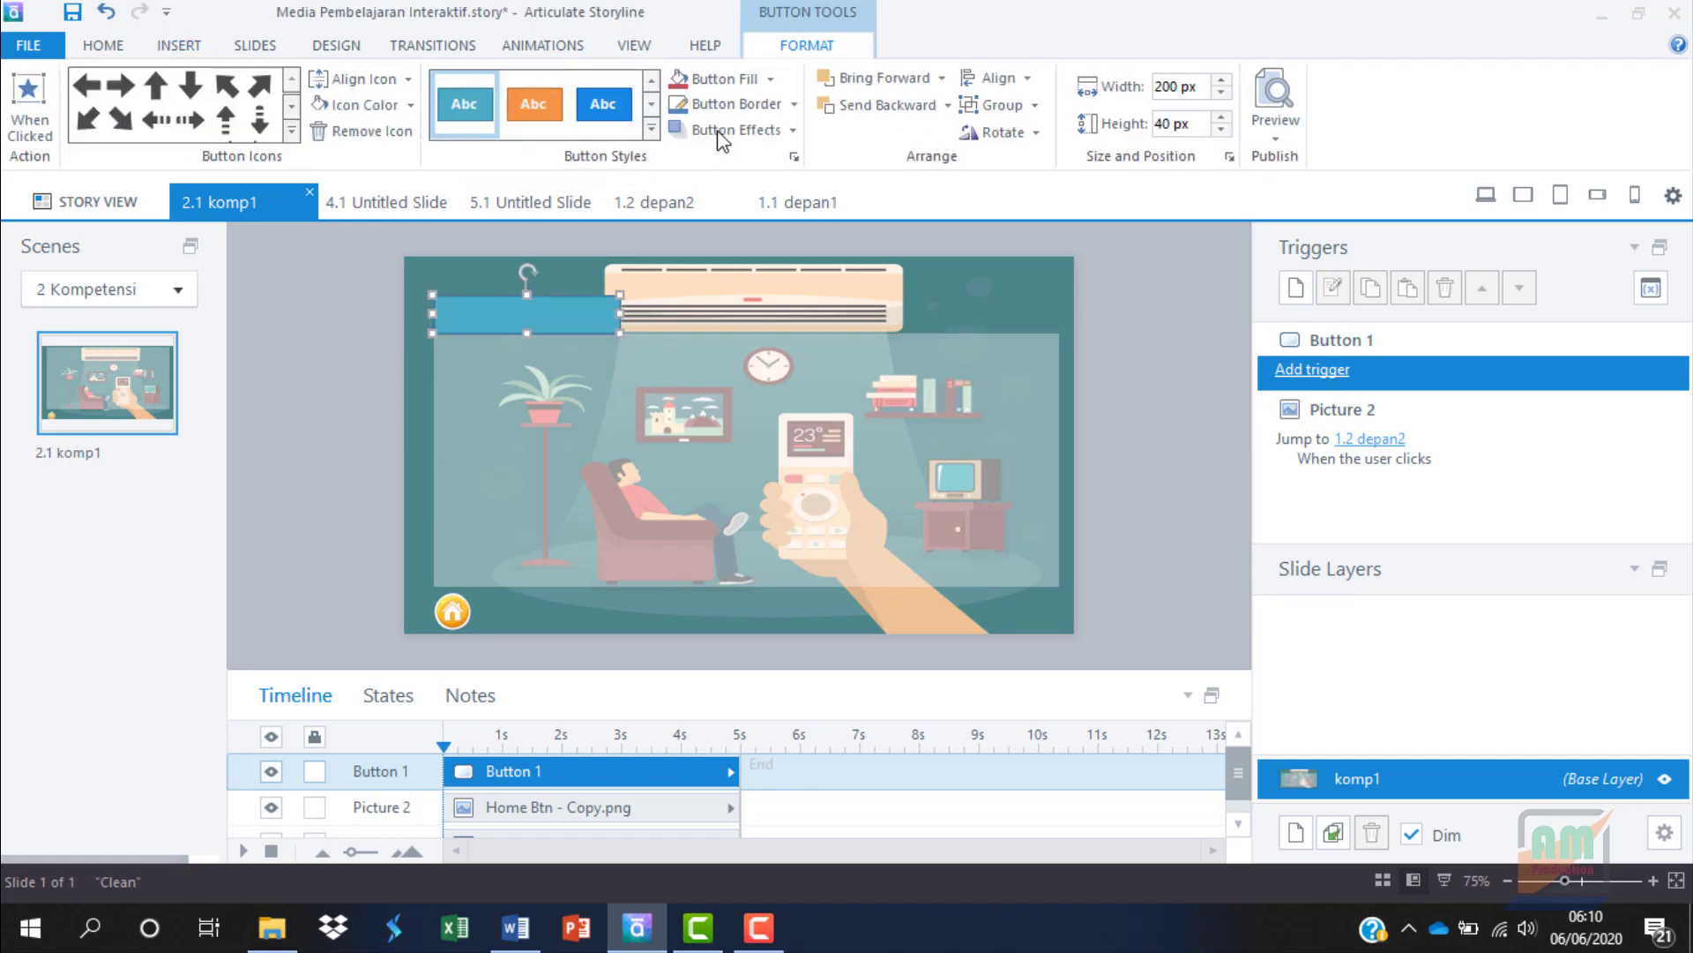
left_click(722, 78)
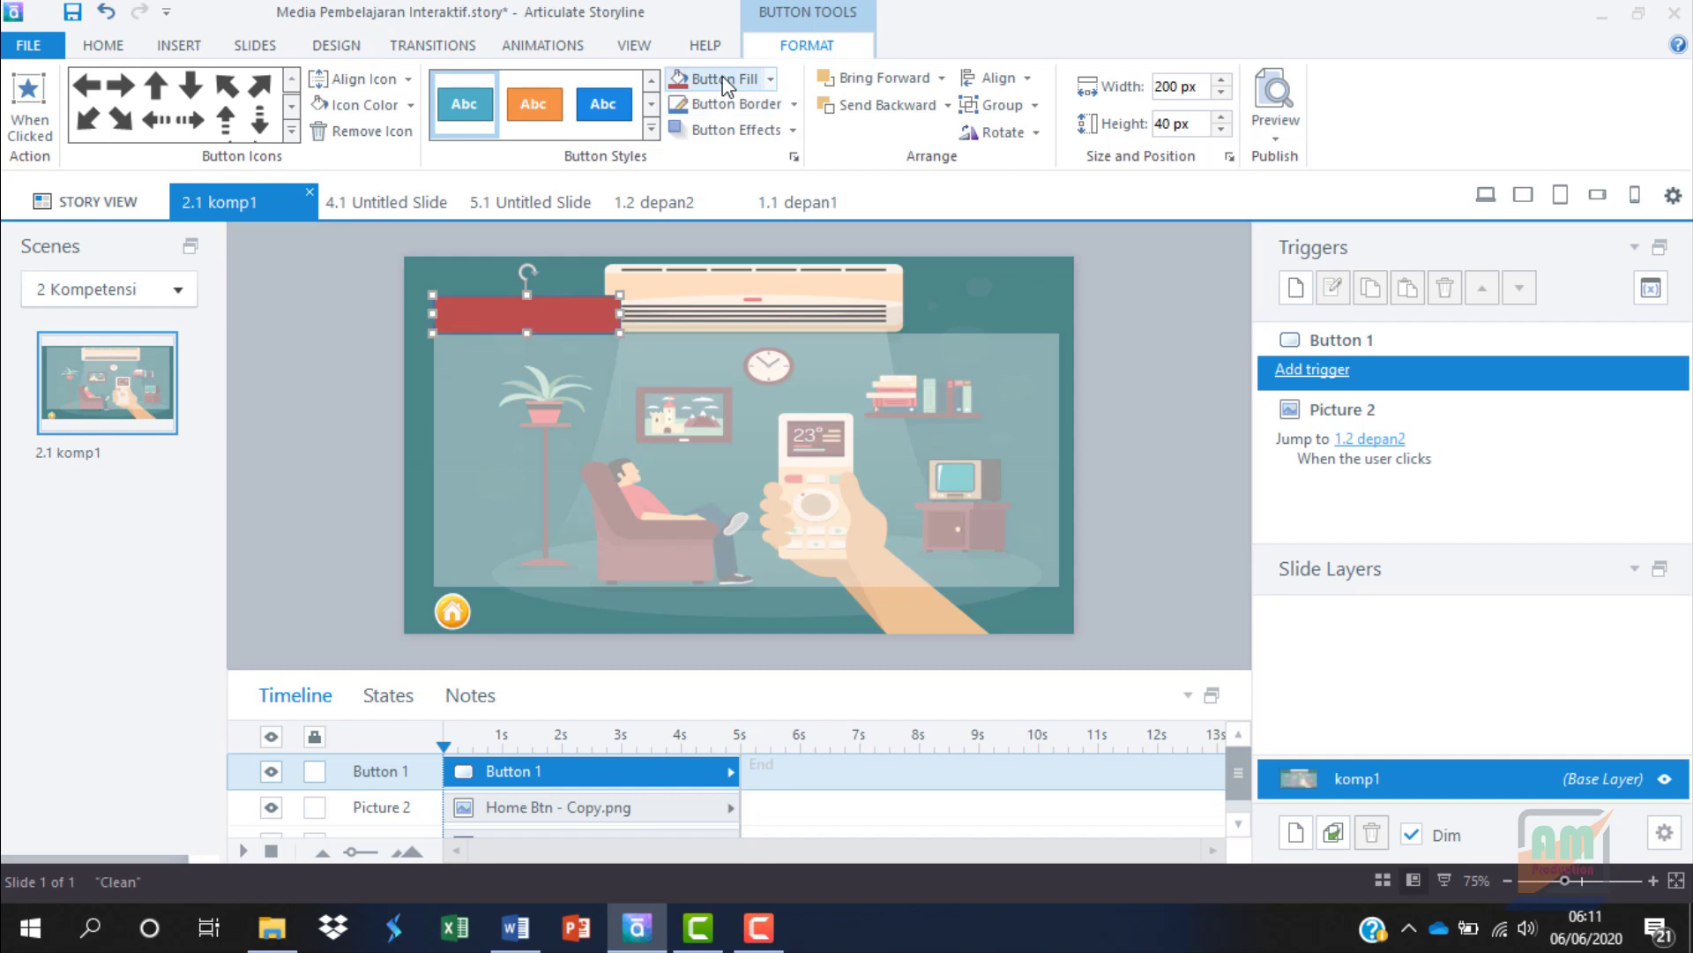
left_click(770, 79)
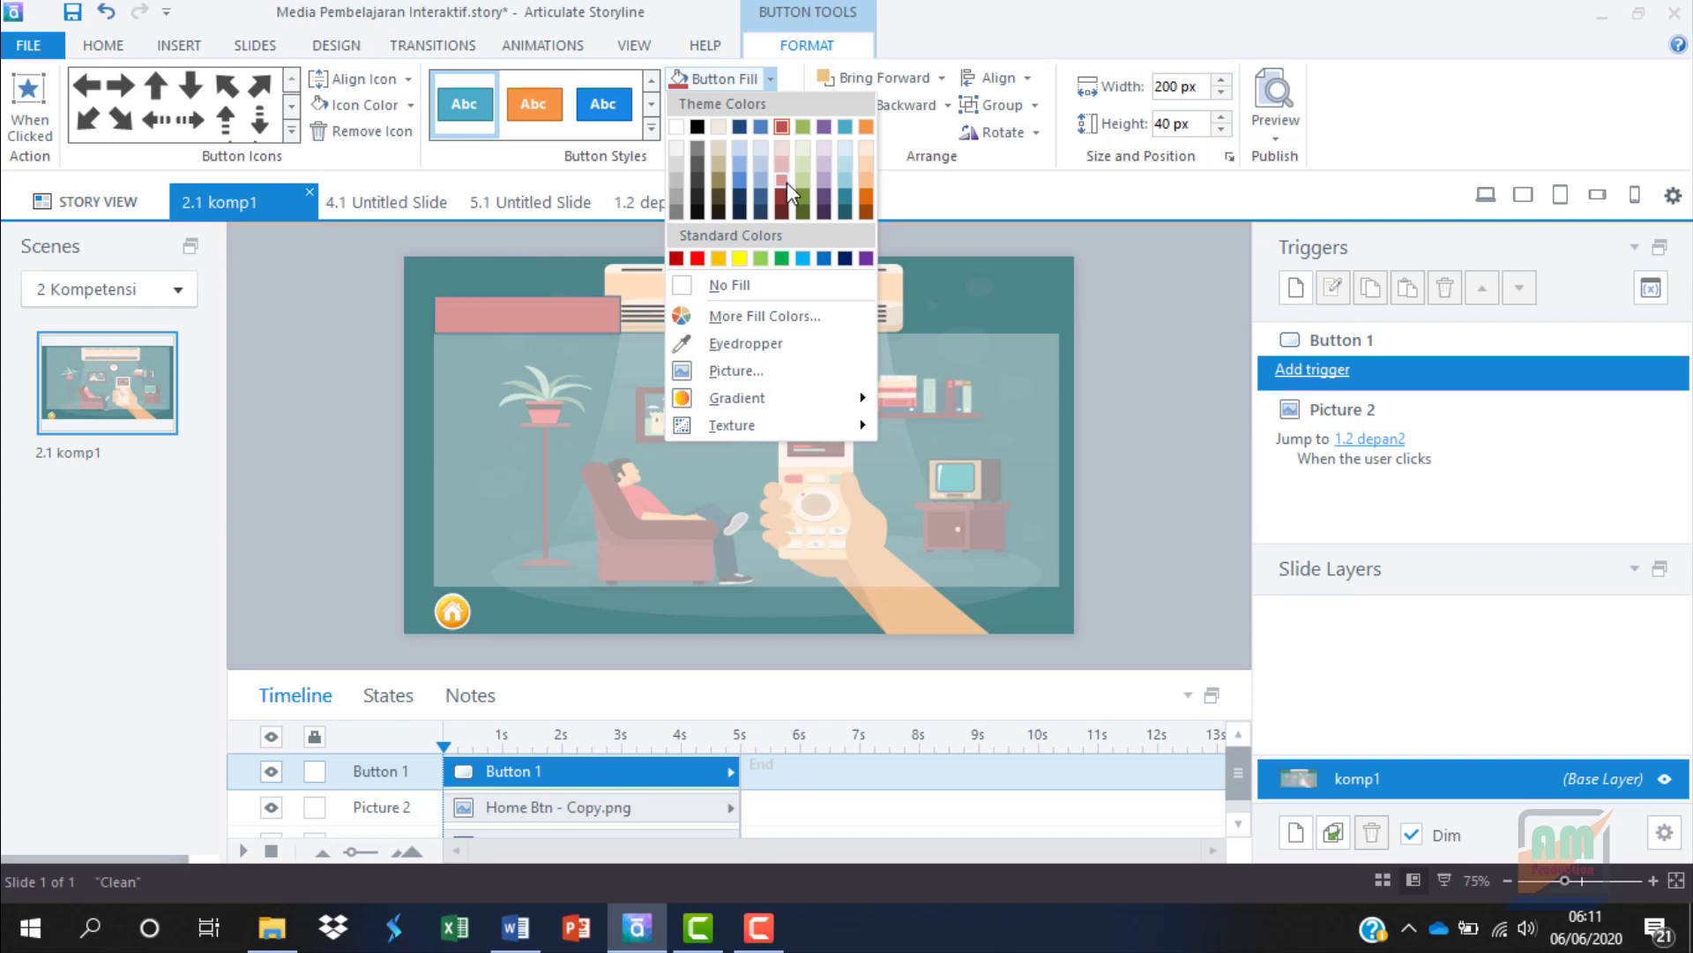
left_click(867, 206)
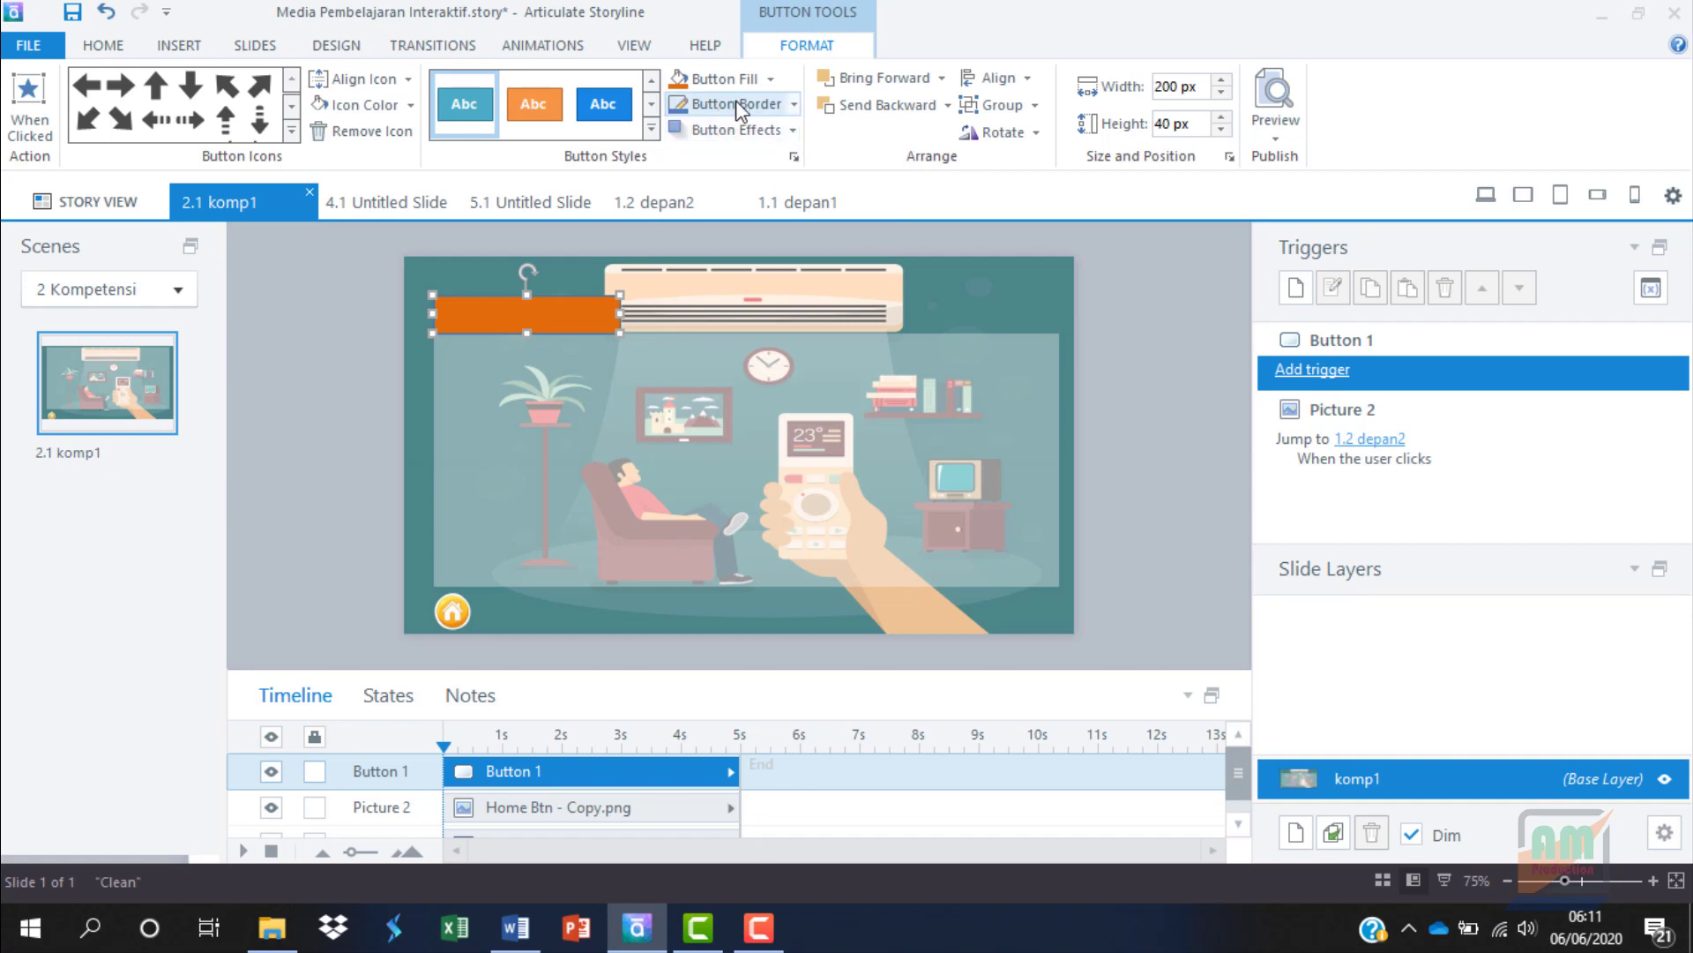
Remove the orange button's outline and give it the inner shadow that darkens all four edges
left_click(792, 106)
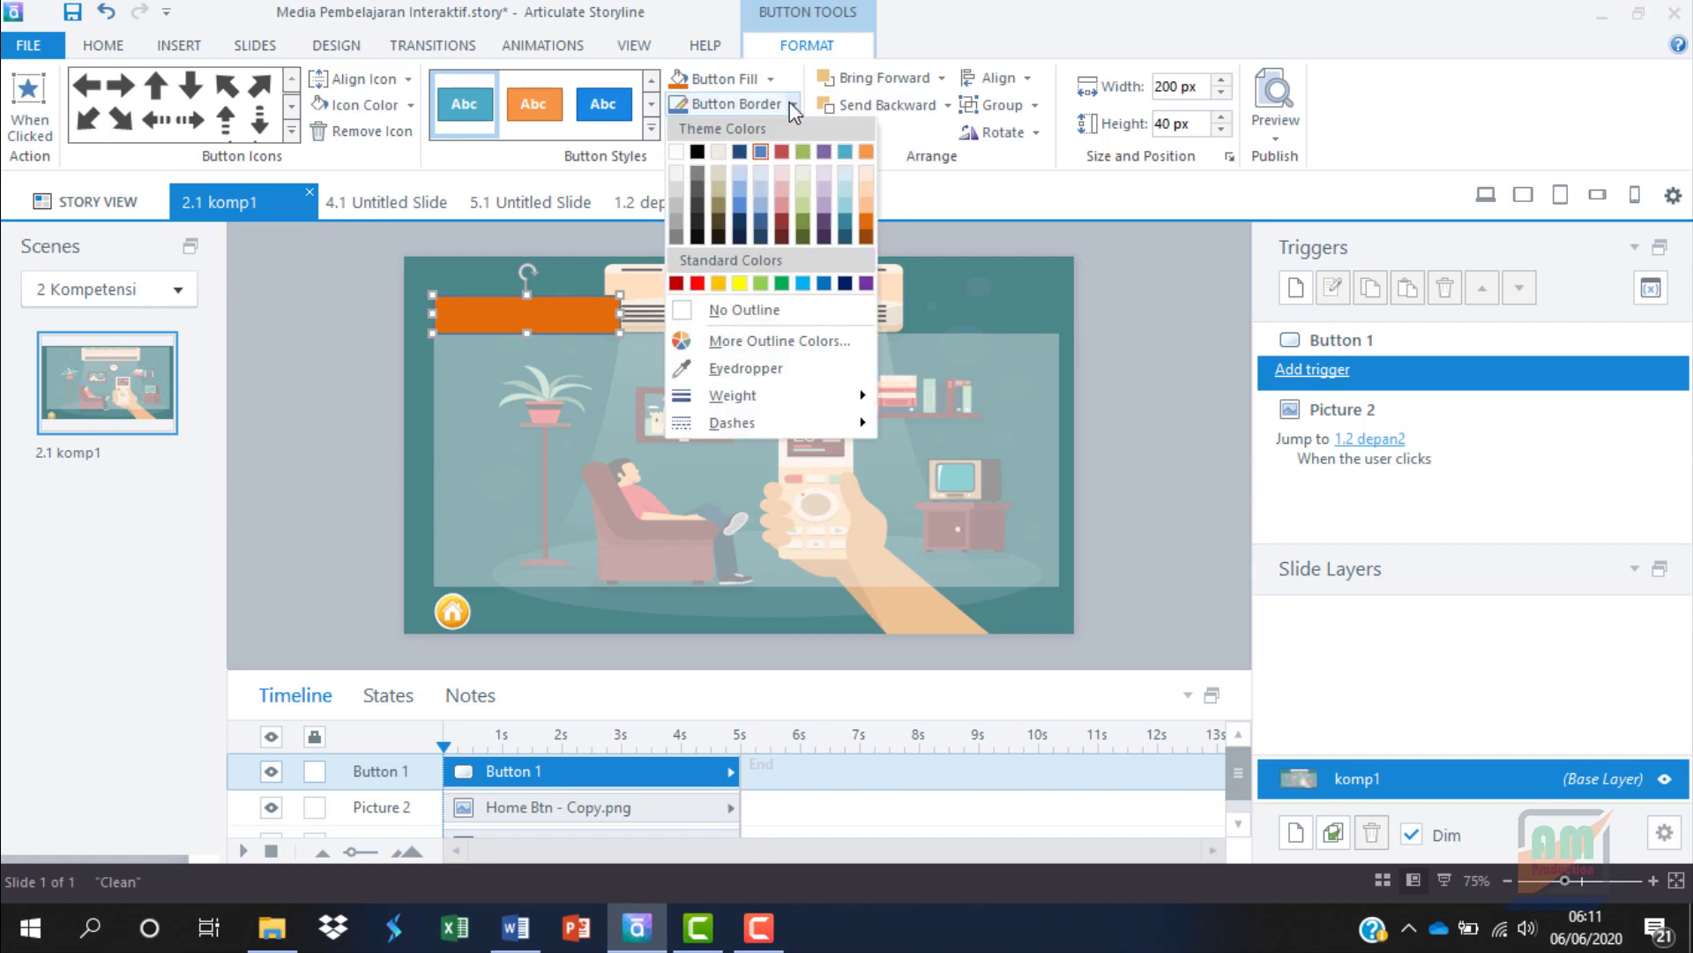
left_click(732, 310)
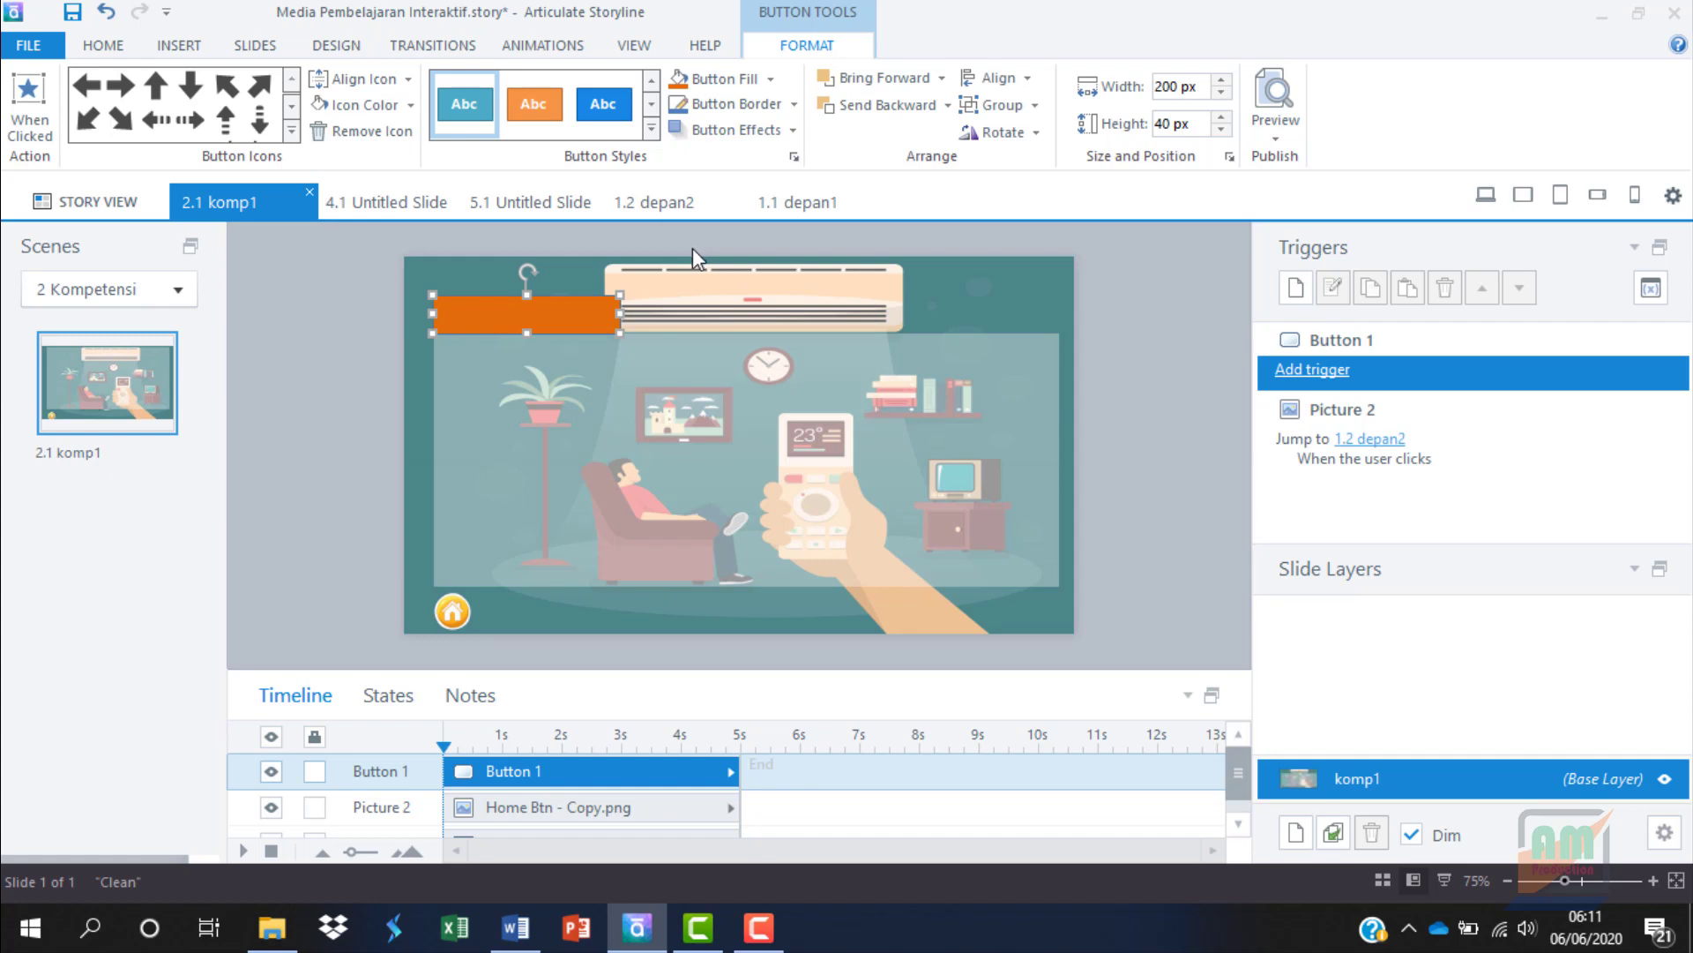
left_click(767, 130)
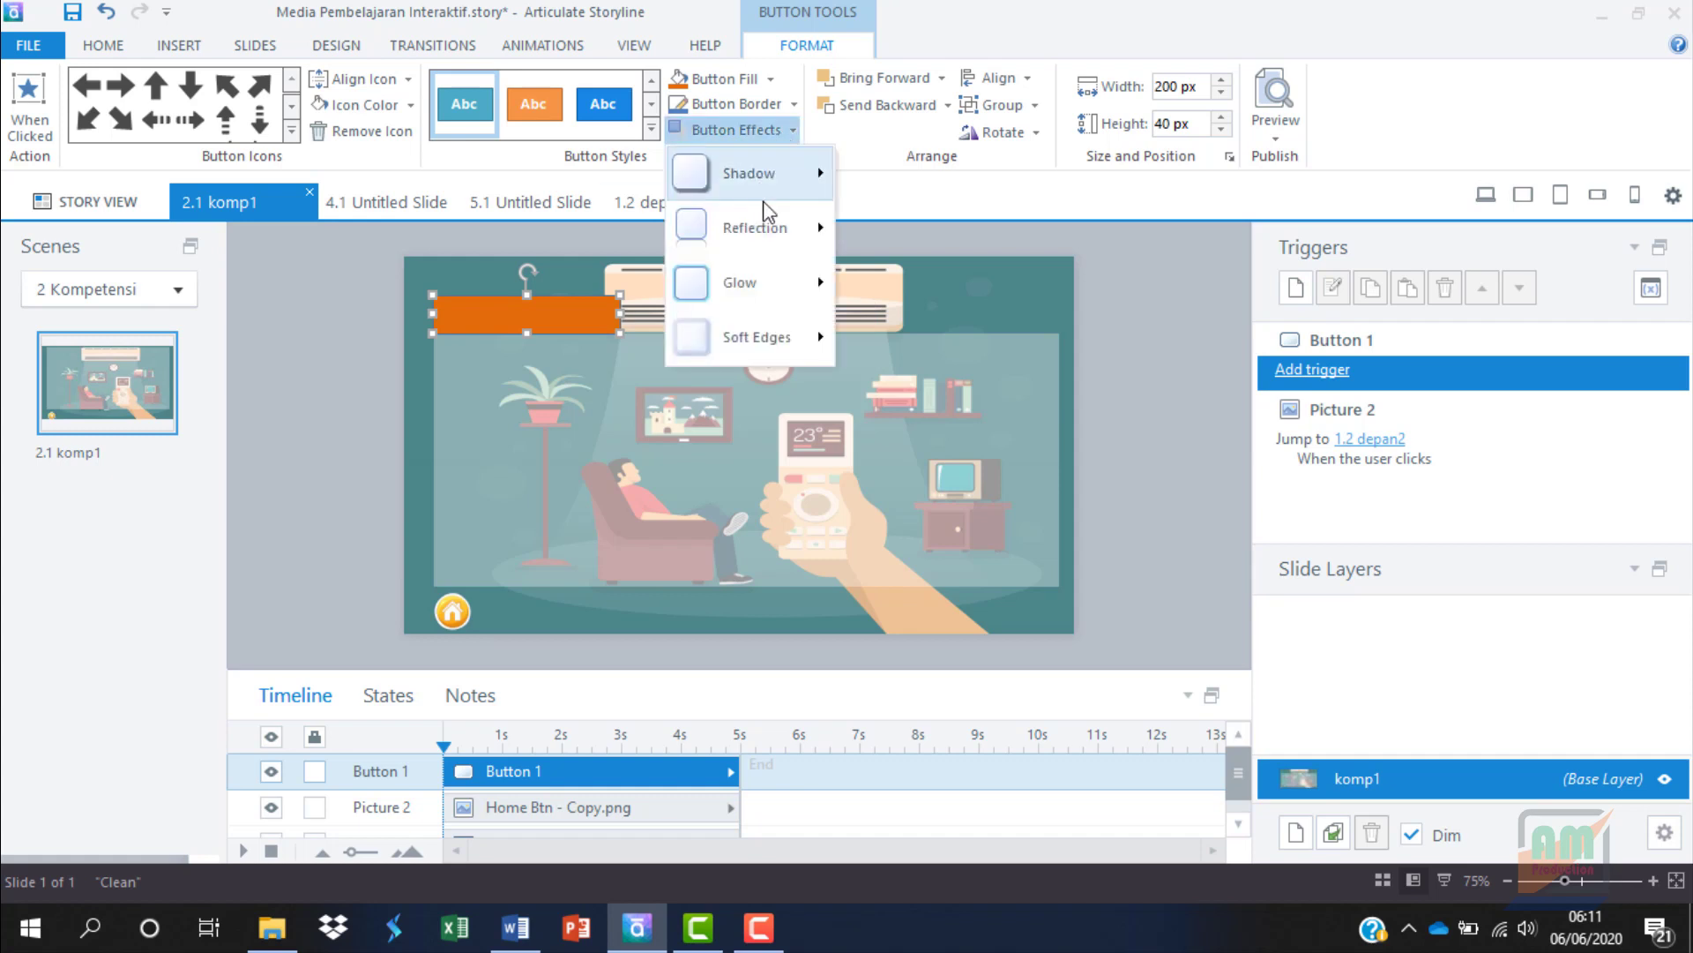
mouse_move(794, 187)
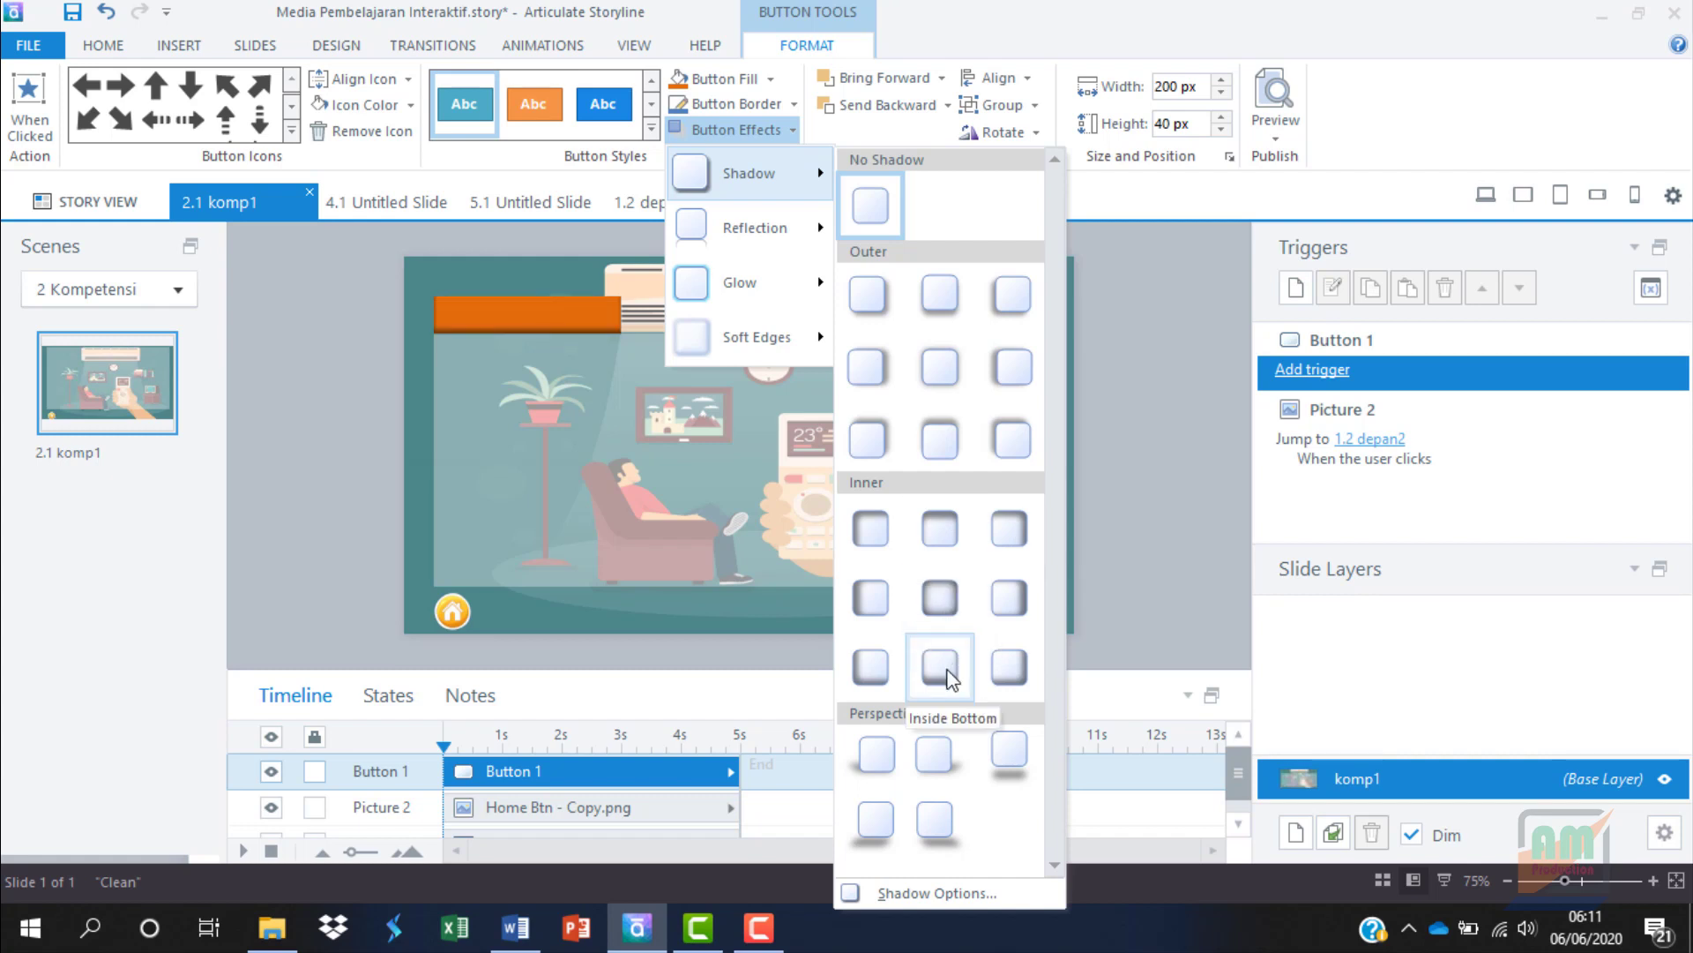
left_click(939, 598)
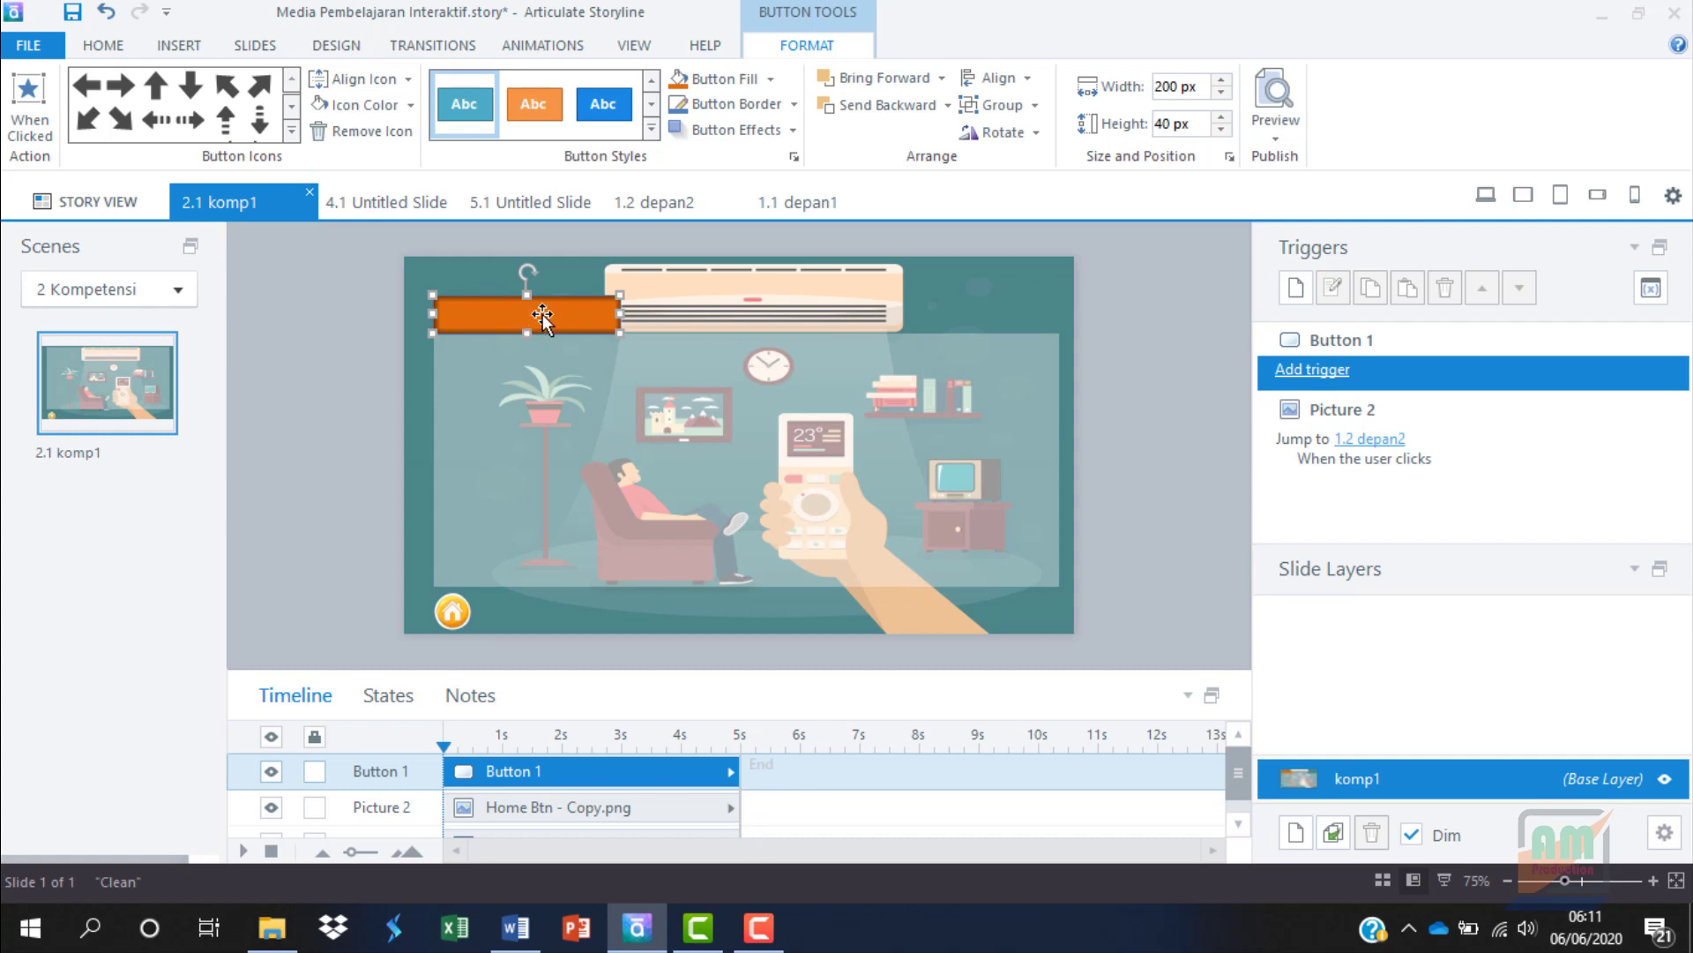
Widen the orange button to 208 px and duplicate it twice to form a row of three adjoining buttons
mouse_move(548, 312)
left_mouse_down()
mouse_move(679, 314)
mouse_move(527, 315)
left_mouse_up()
left_click_drag(620, 313, 628, 313)
left_click_drag(559, 319, 918, 313)
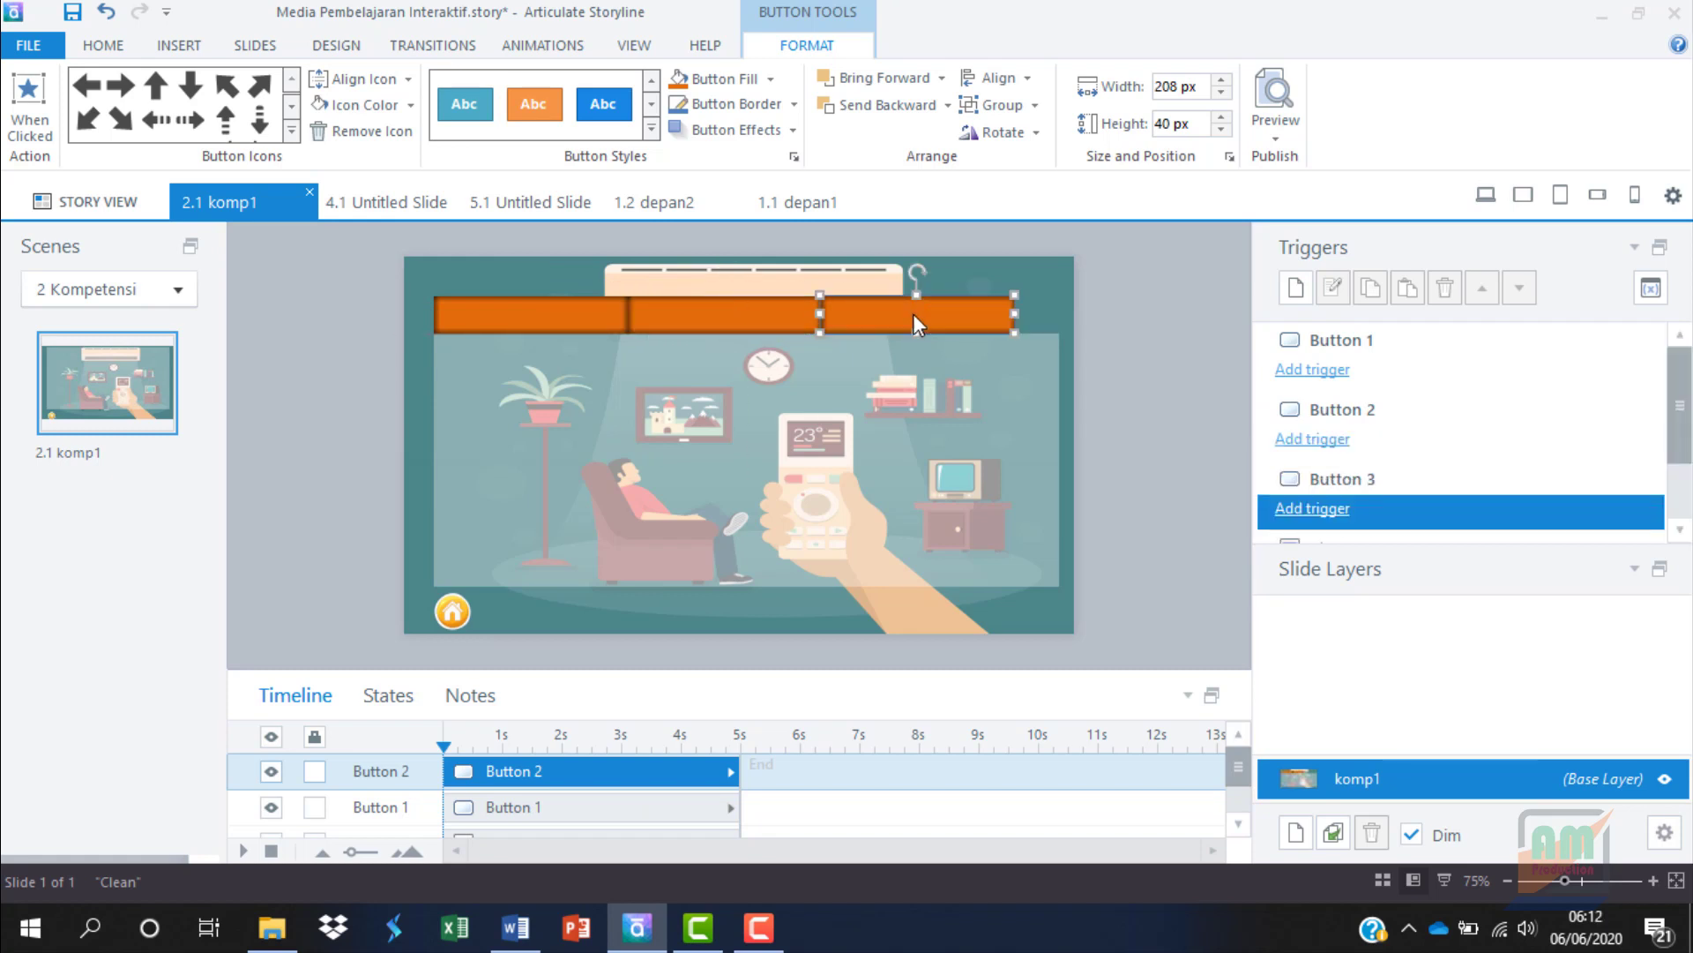
Narrow the translucent rectangle from its right side so it matches the width of the three-button row
left_click(1014, 441)
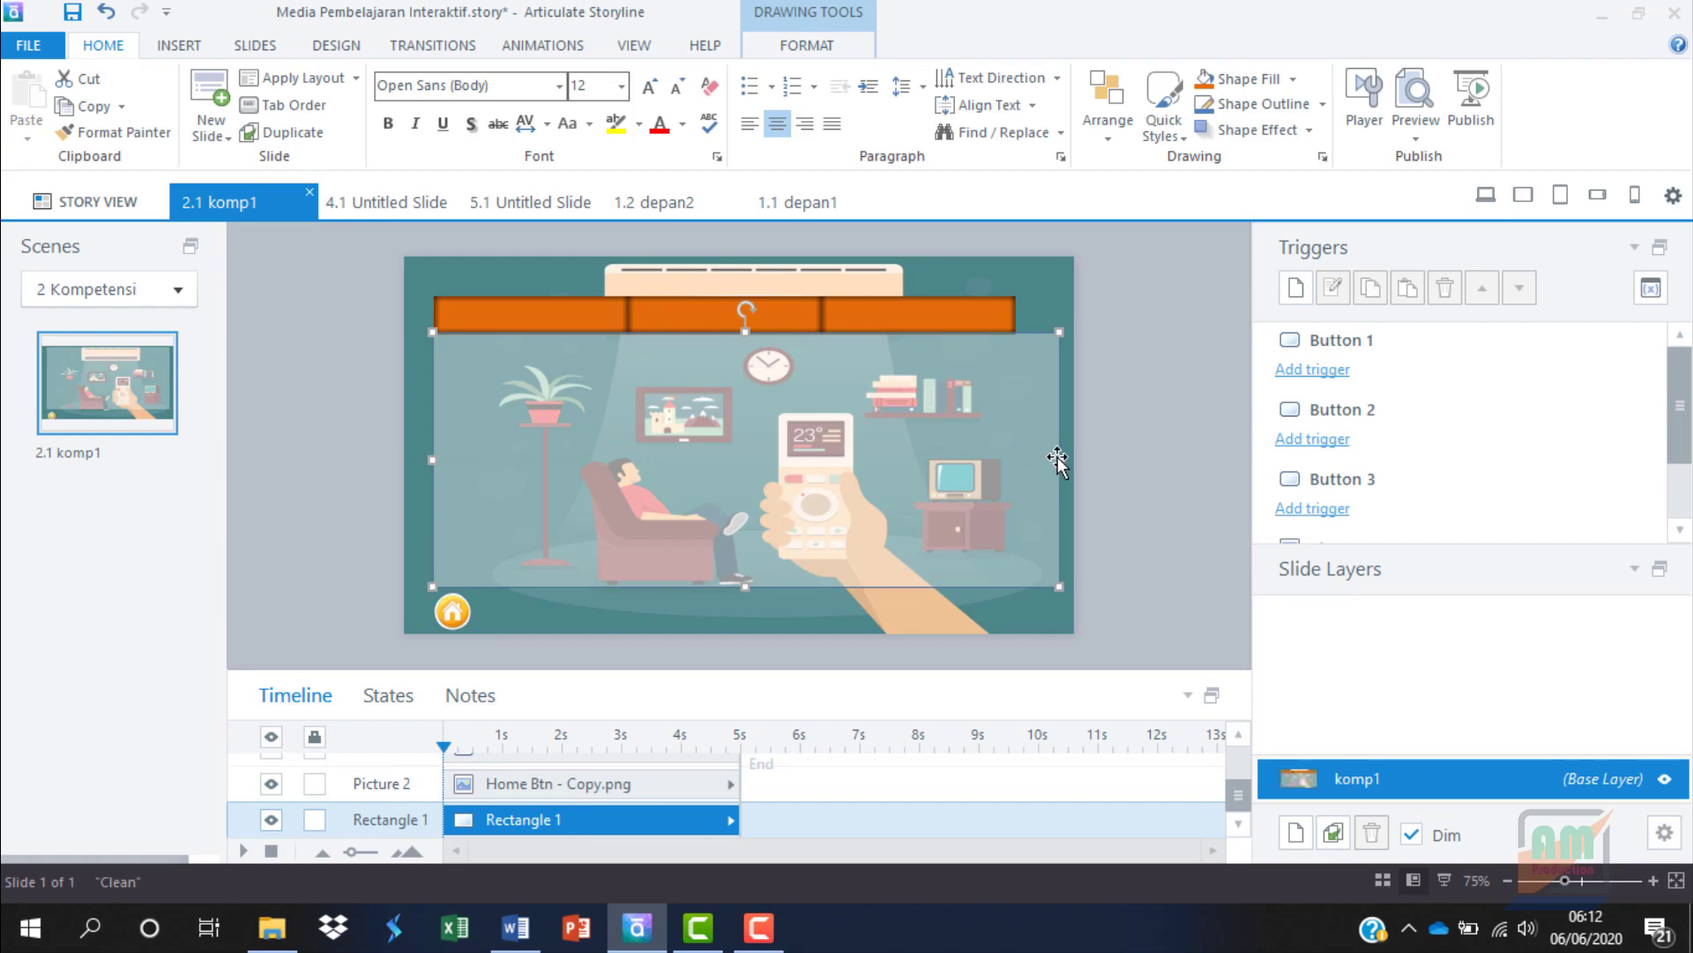
left_click_drag(1047, 460, 1004, 460)
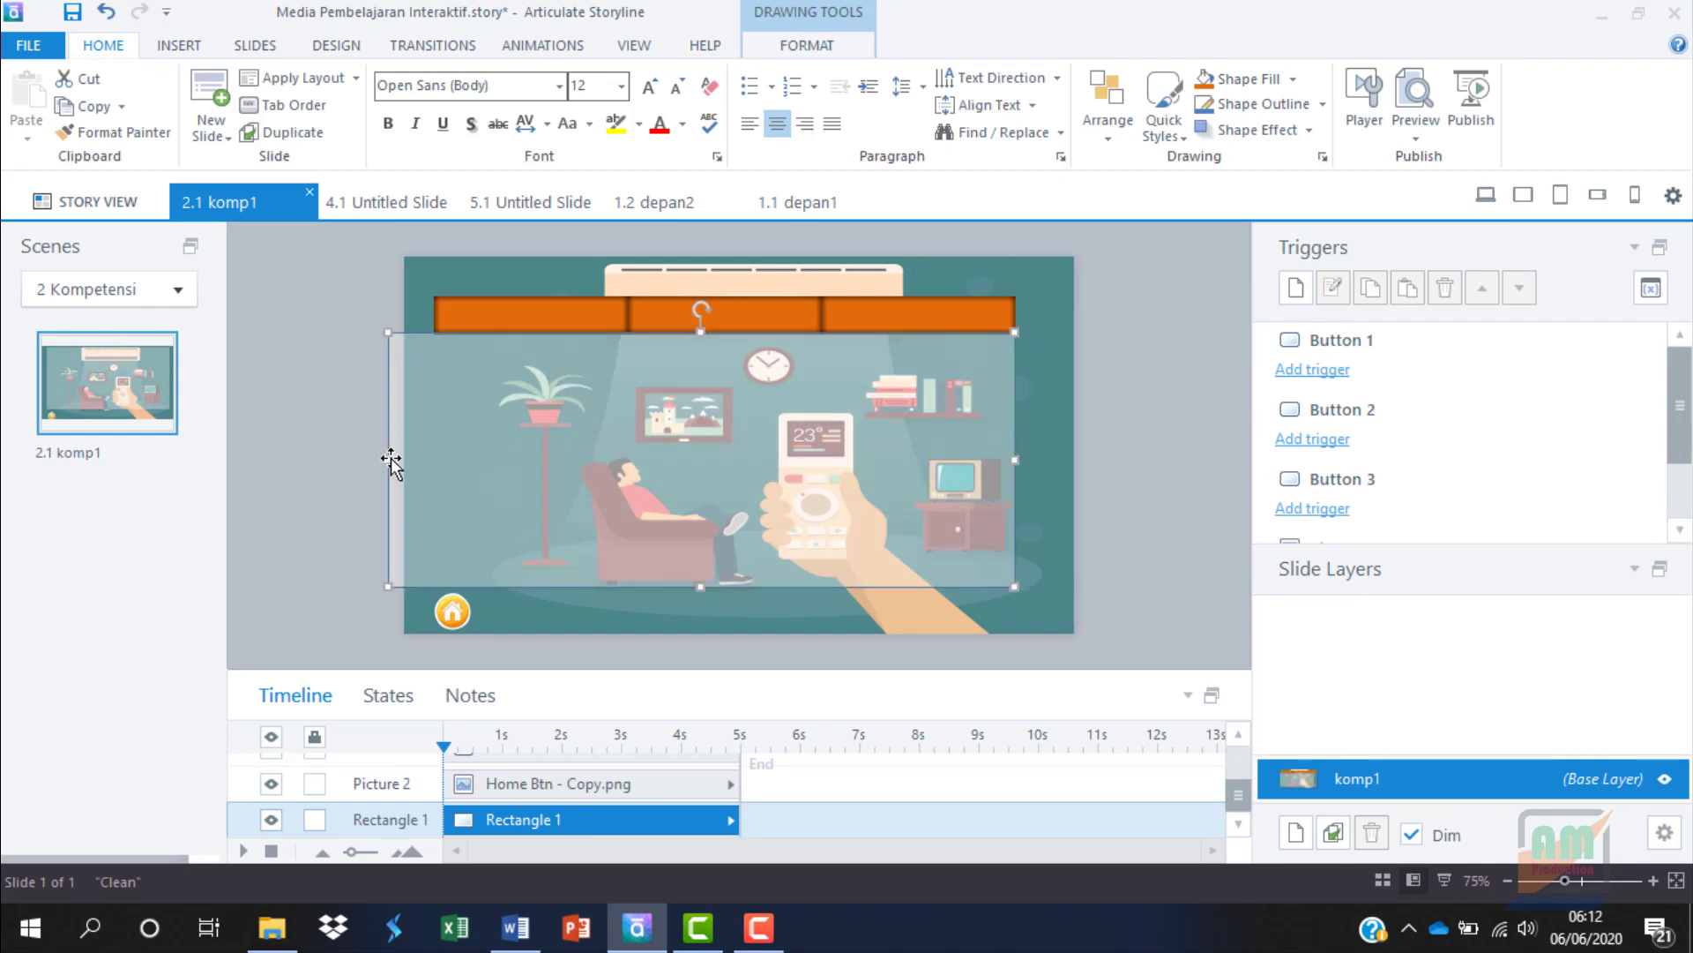
left_click_drag(388, 460, 462, 474)
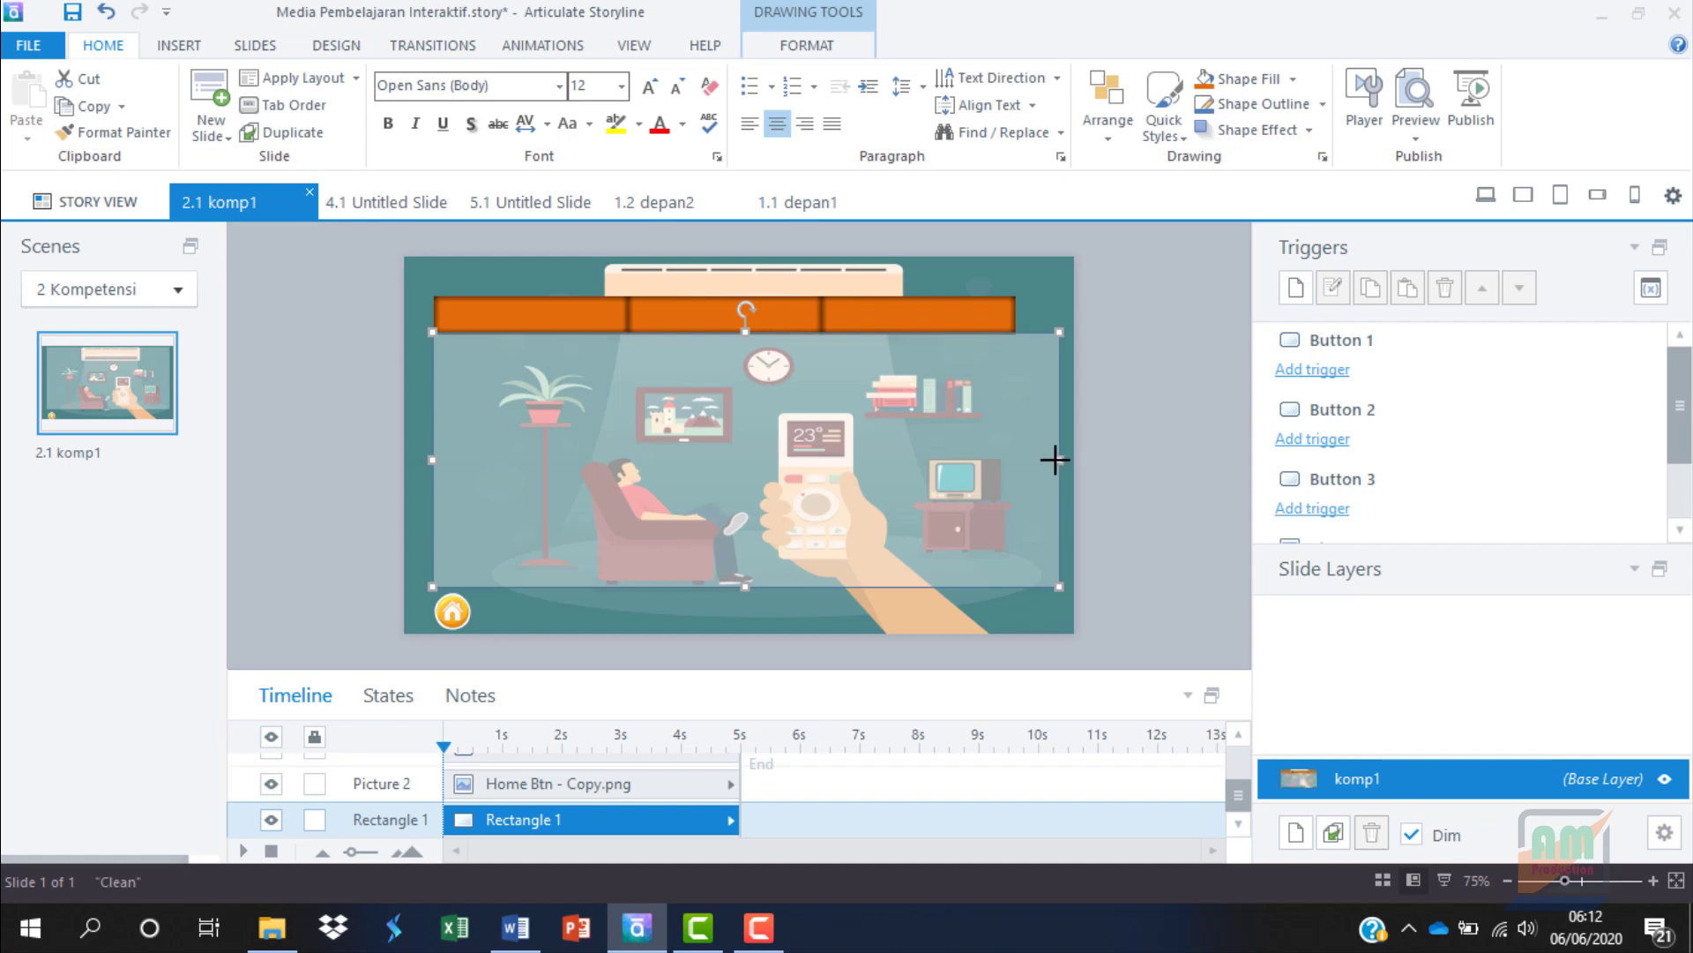
left_click_drag(1057, 459, 1015, 459)
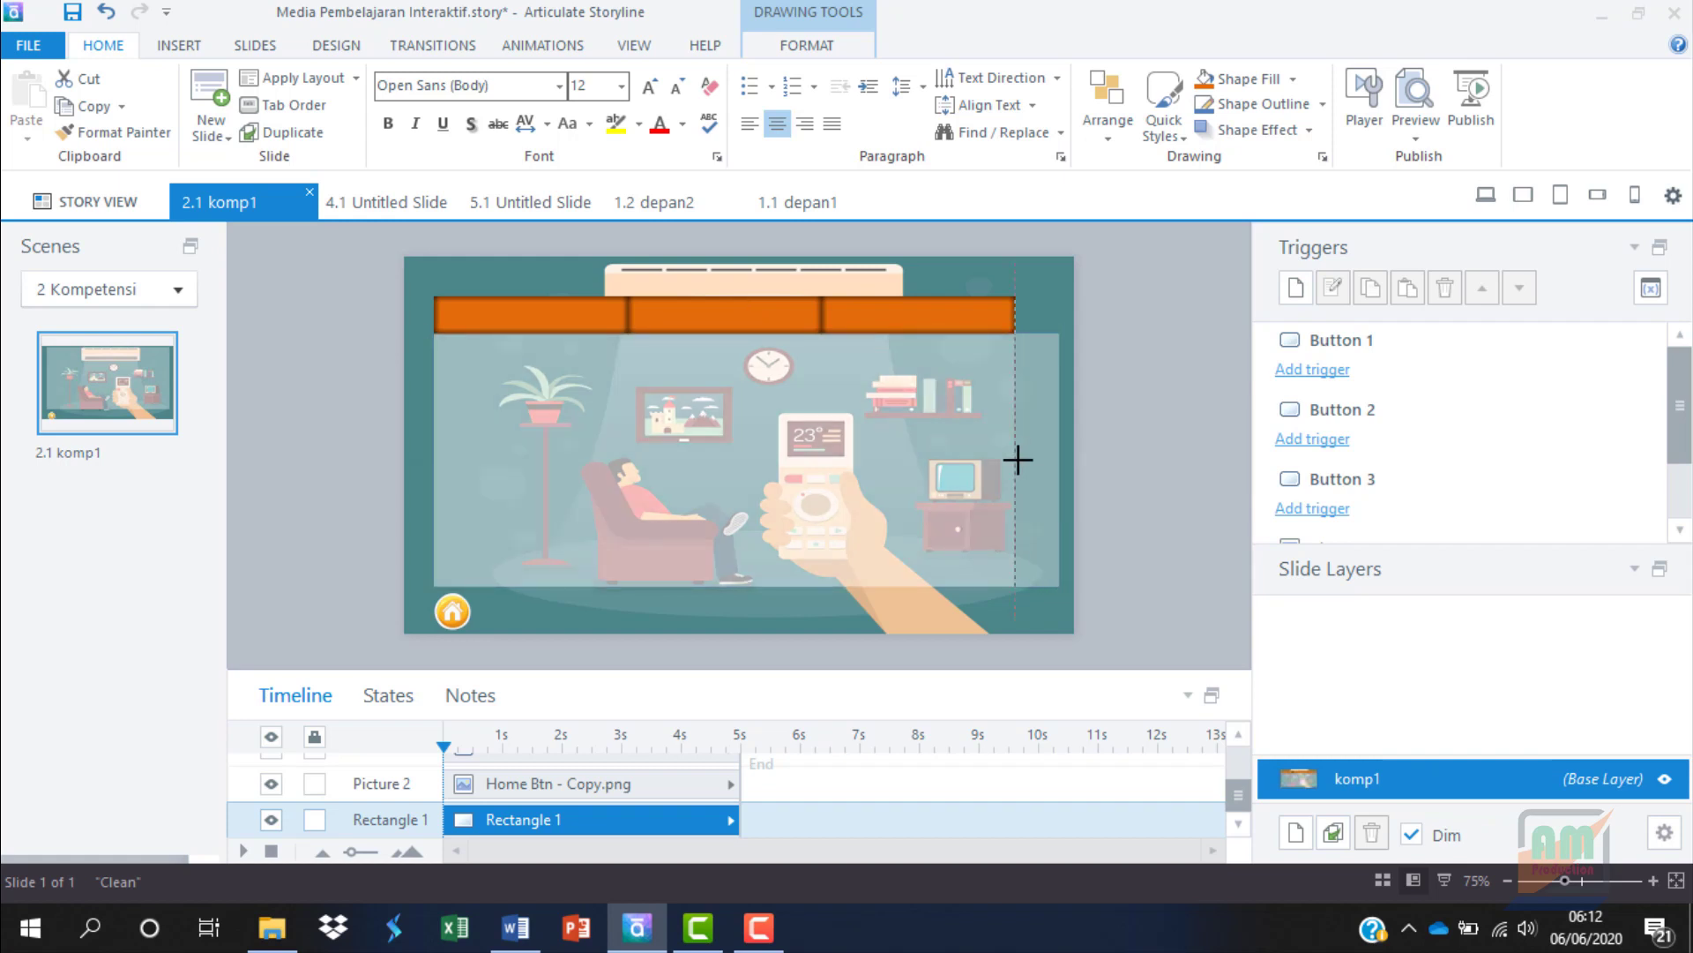
Move the translucent rectangle to the horizontal centre of the slide, slightly below the row of orange buttons
left_click(560, 313)
left_click(738, 322, "shift")
left_click(880, 322, "shift")
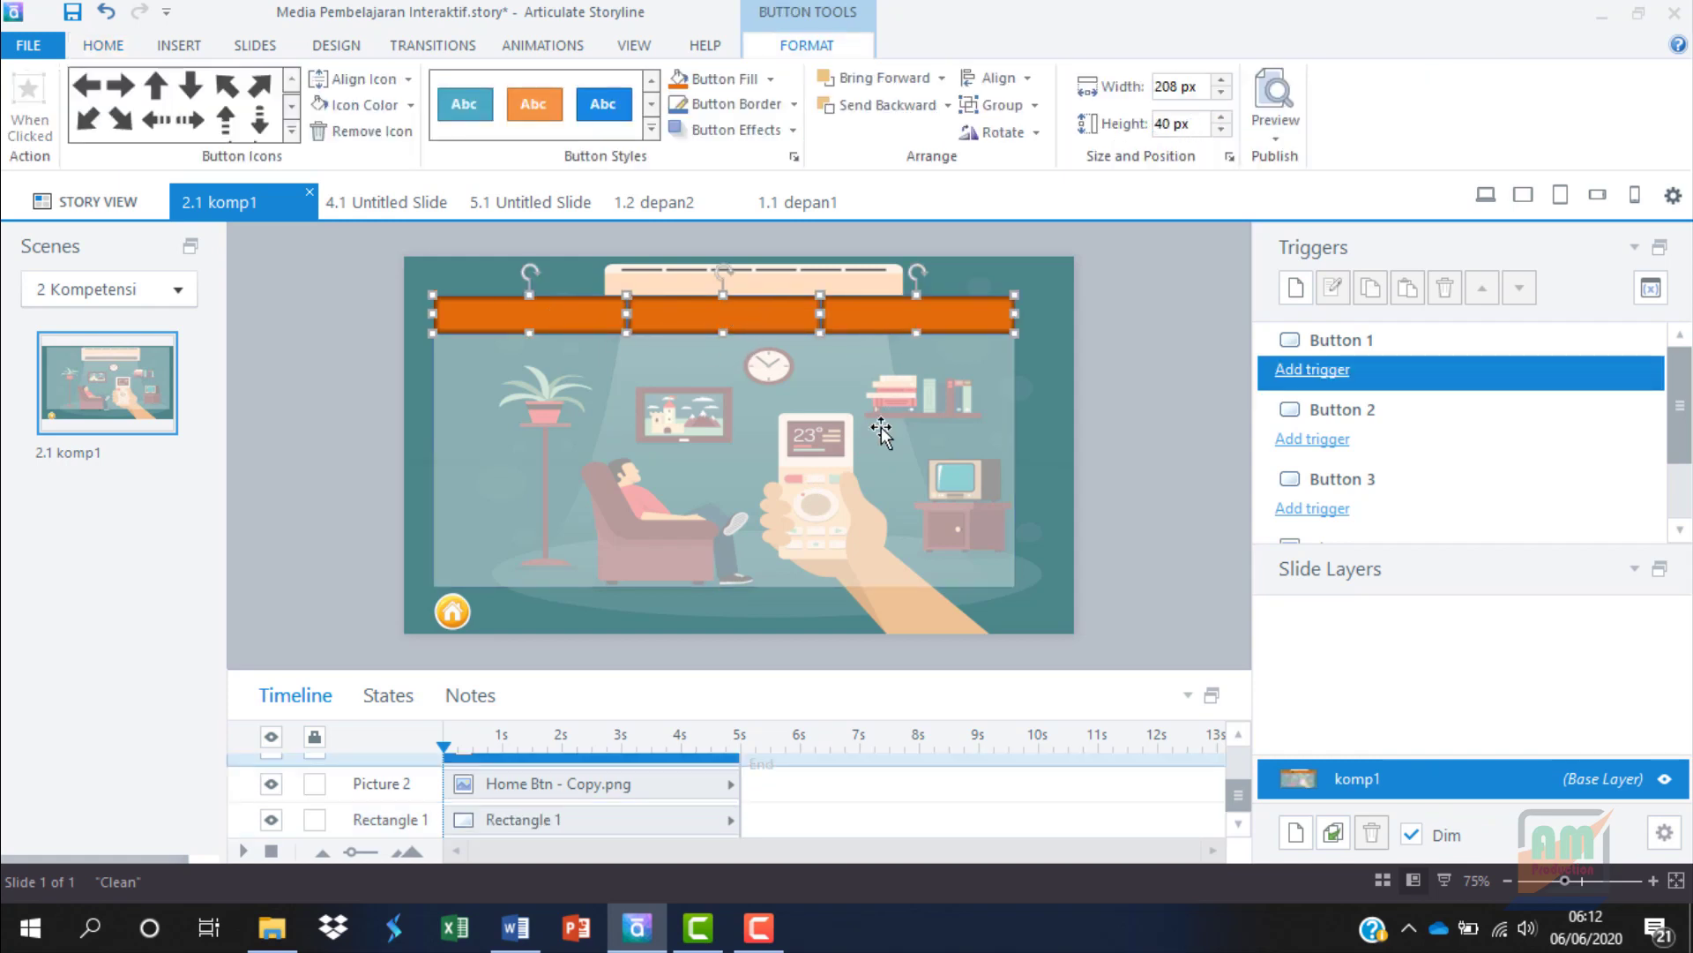
left_click(849, 438)
left_click_drag(848, 438, 860, 450)
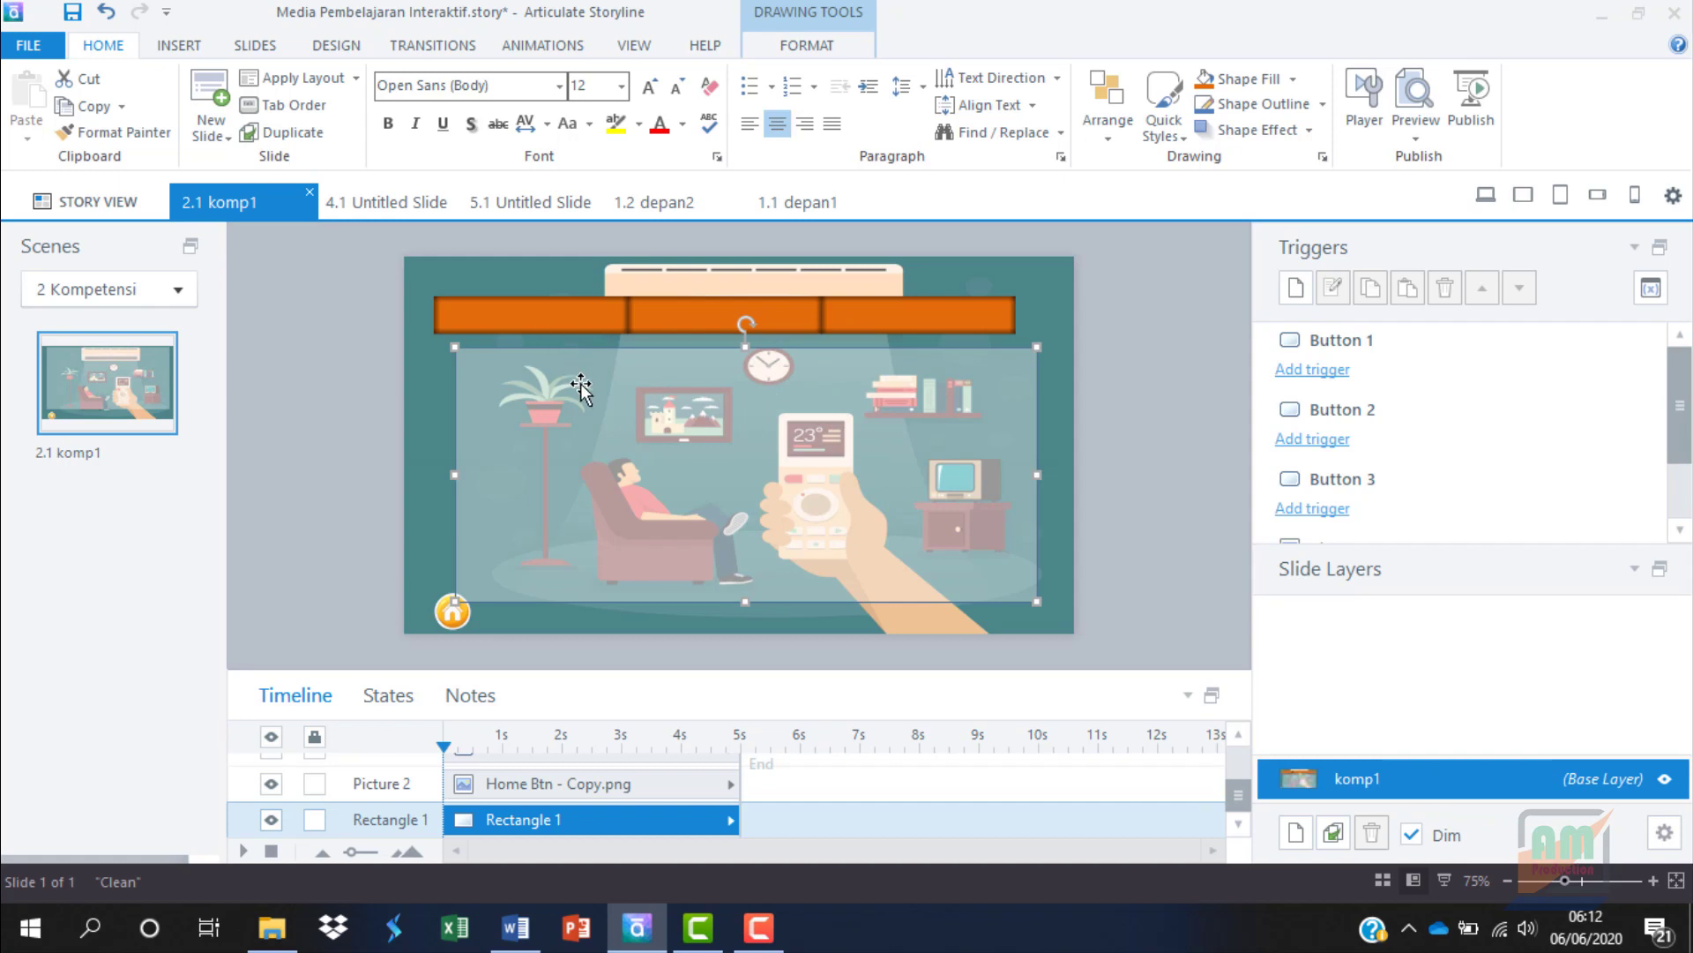
left_click_drag(587, 424, 586, 421)
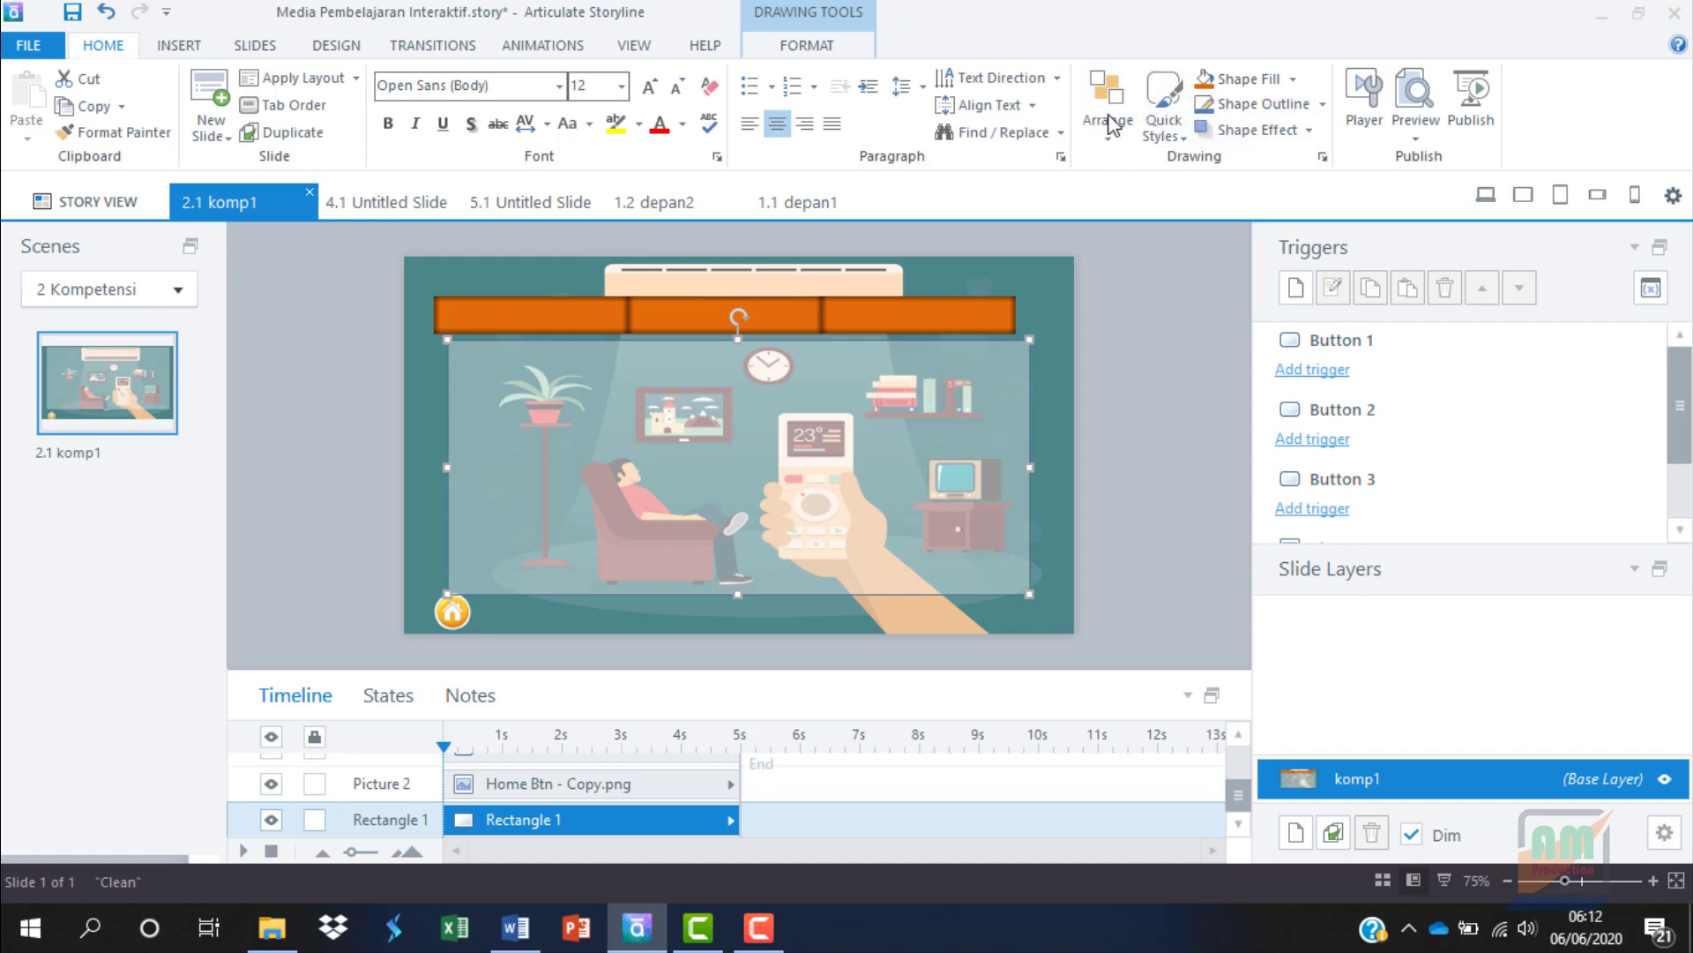
left_click(988, 105)
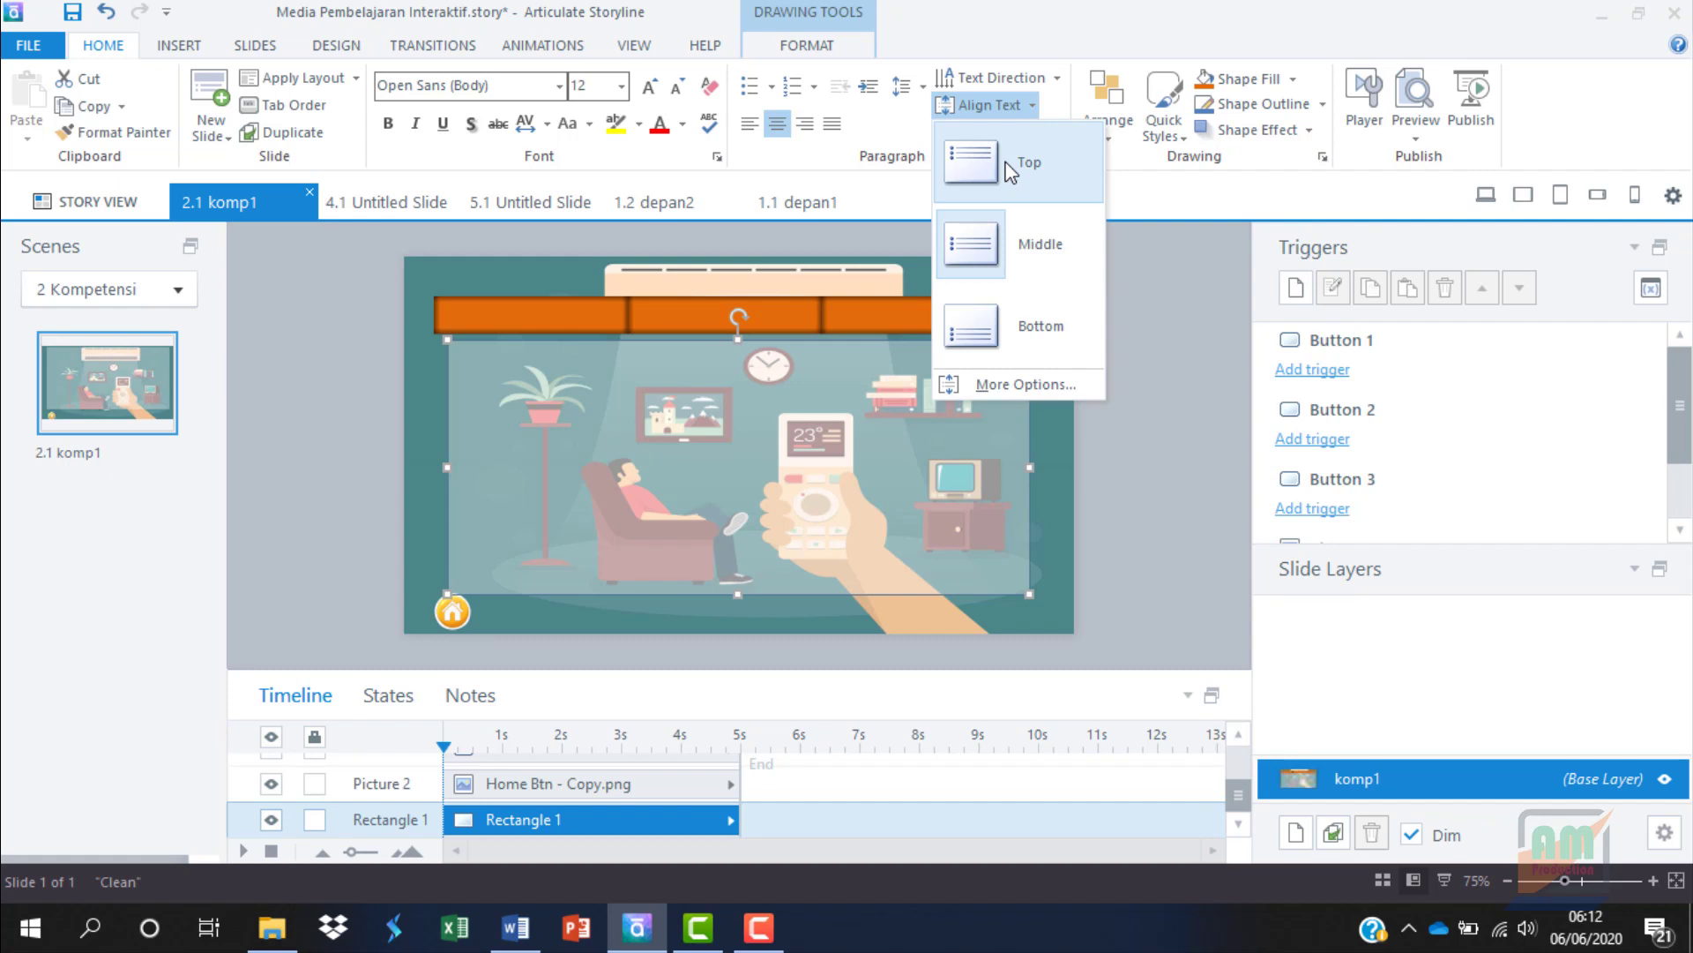
left_click(1014, 234)
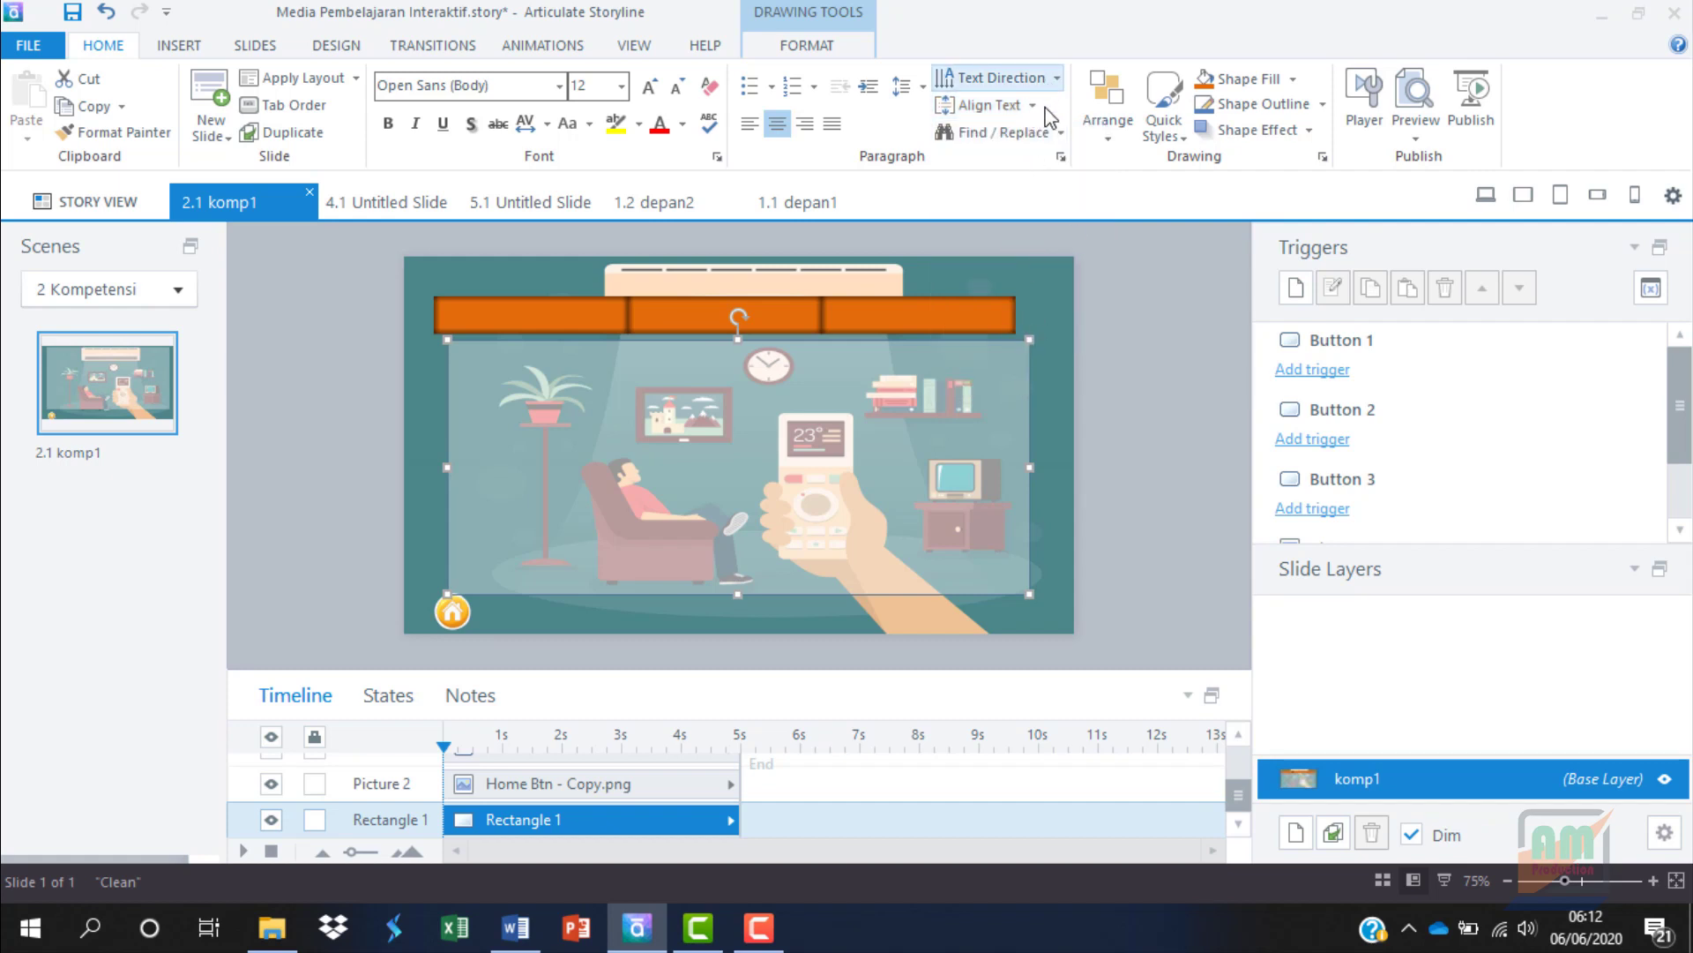
Move all three orange buttons together so they line up with the translucent rectangle and sit flush on its upper edge
left_click(577, 326)
left_click(725, 325, "shift")
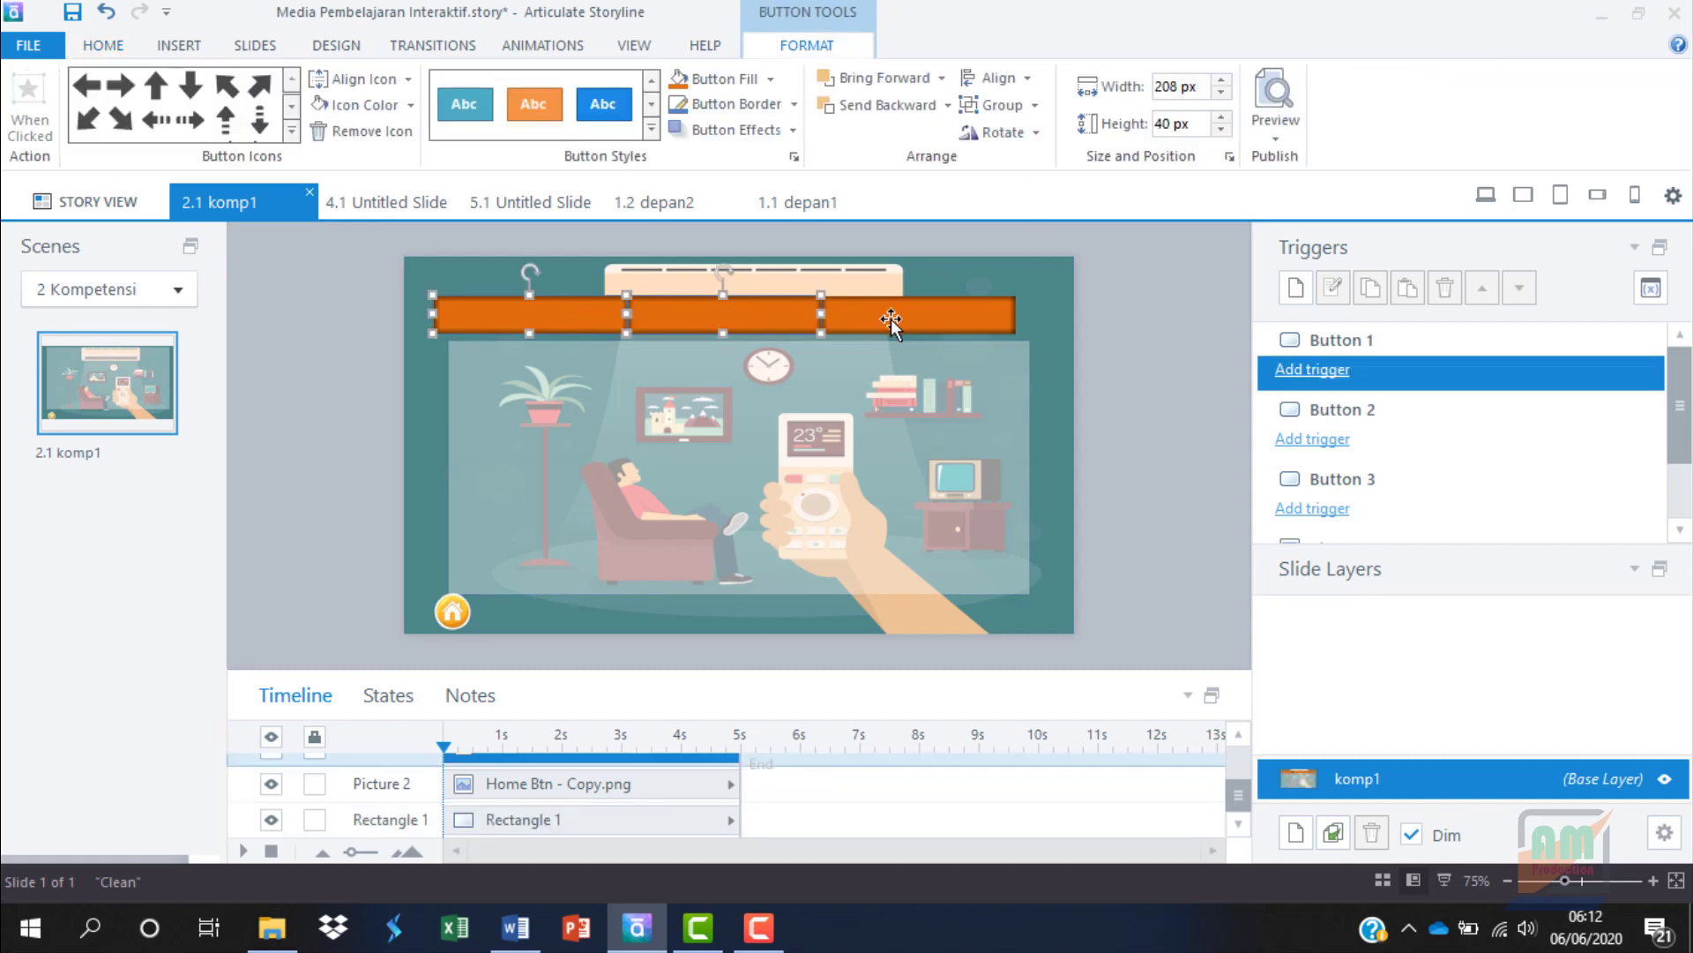
left_click(893, 322, "shift")
left_click_drag(898, 323, 913, 338)
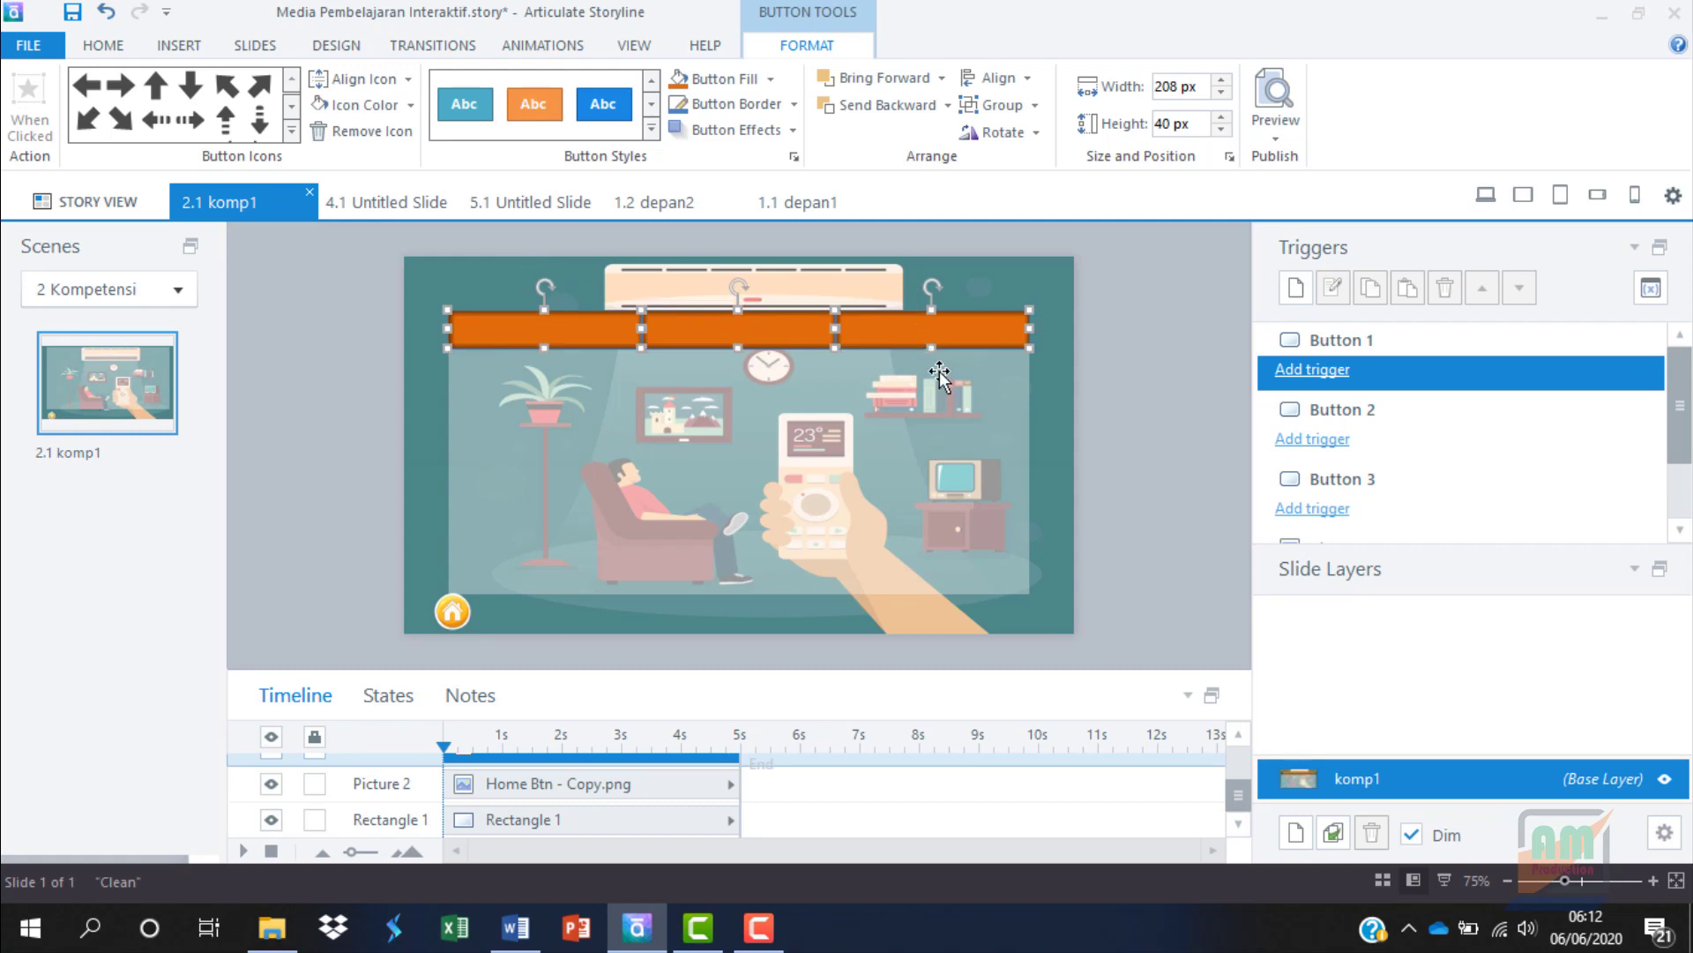
key("Up")
key("Up")
key("Up")
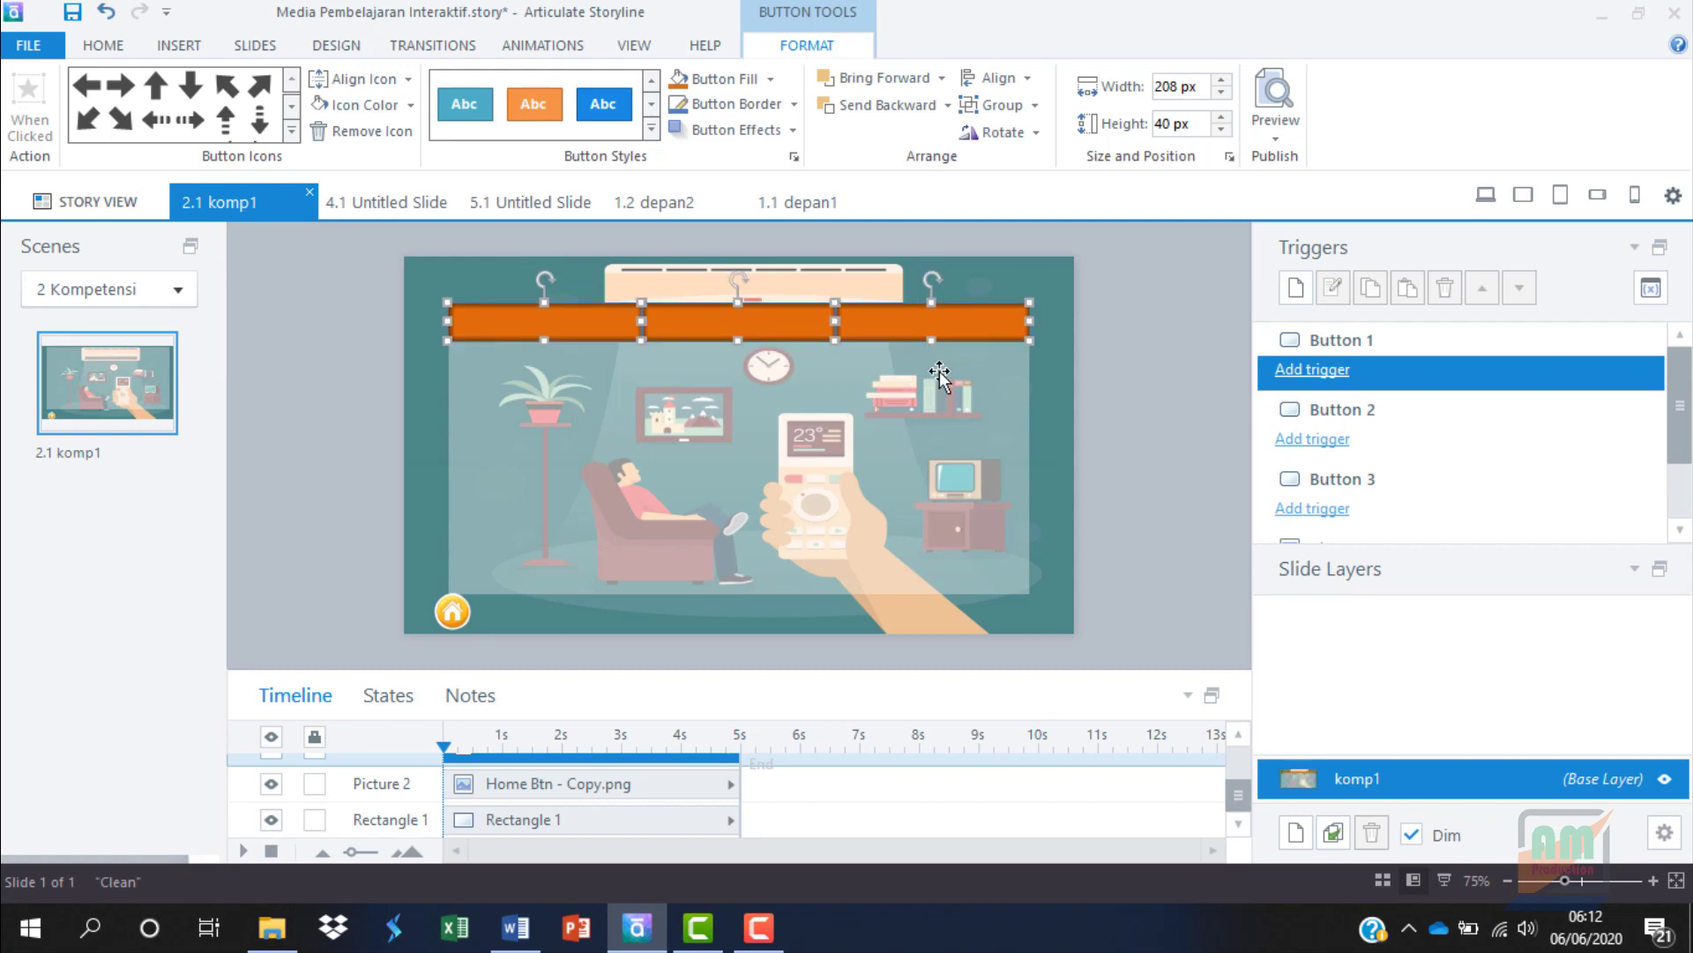
left_click(1166, 353)
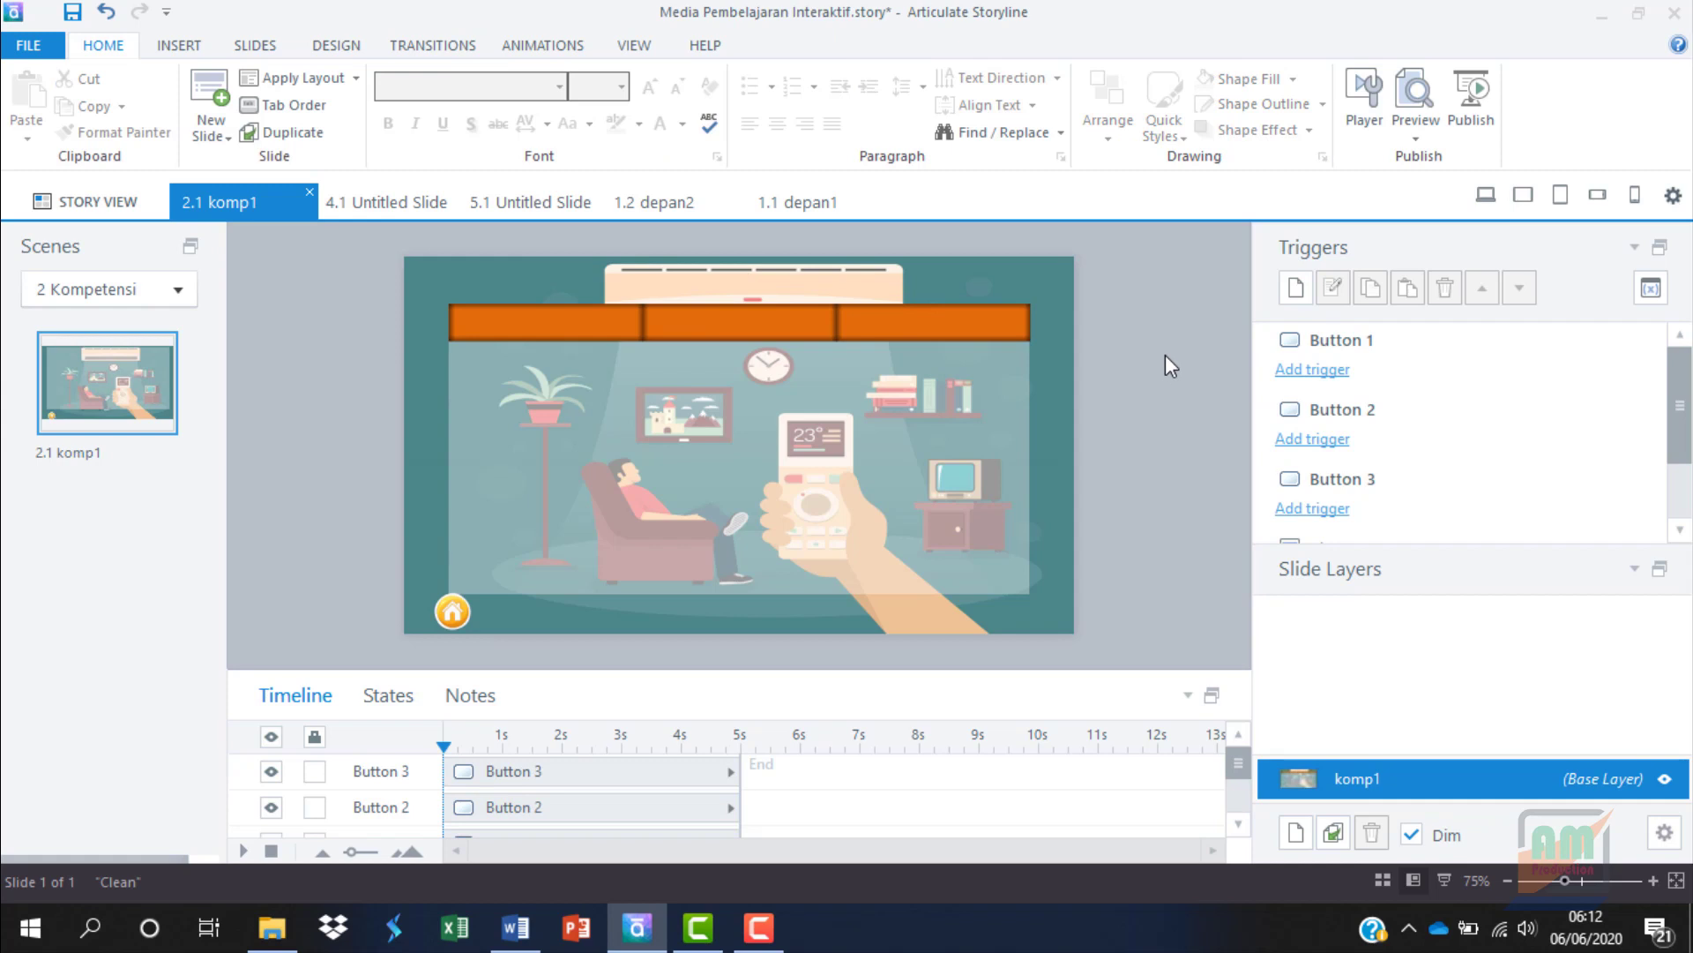
Label the three orange buttons, in order from the first, "Kompetensi Dasar", "Indikator" and "Tujuan Pembelajaran"
left_click(570, 319)
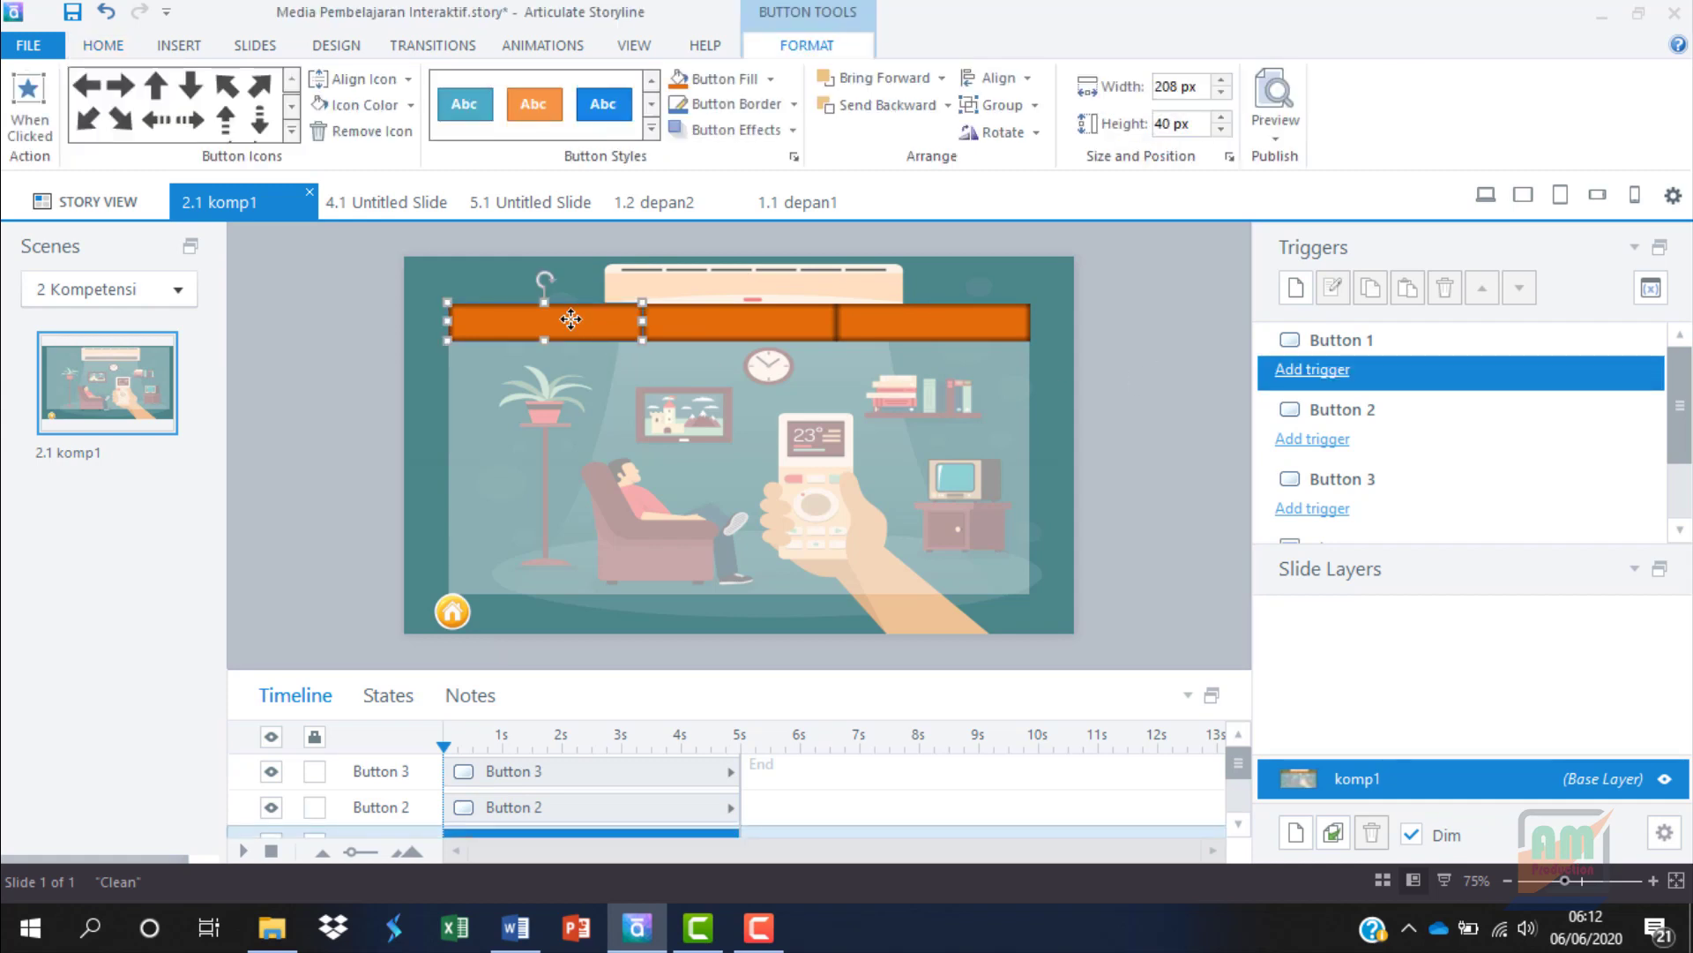
type("Kompetensi Dasar")
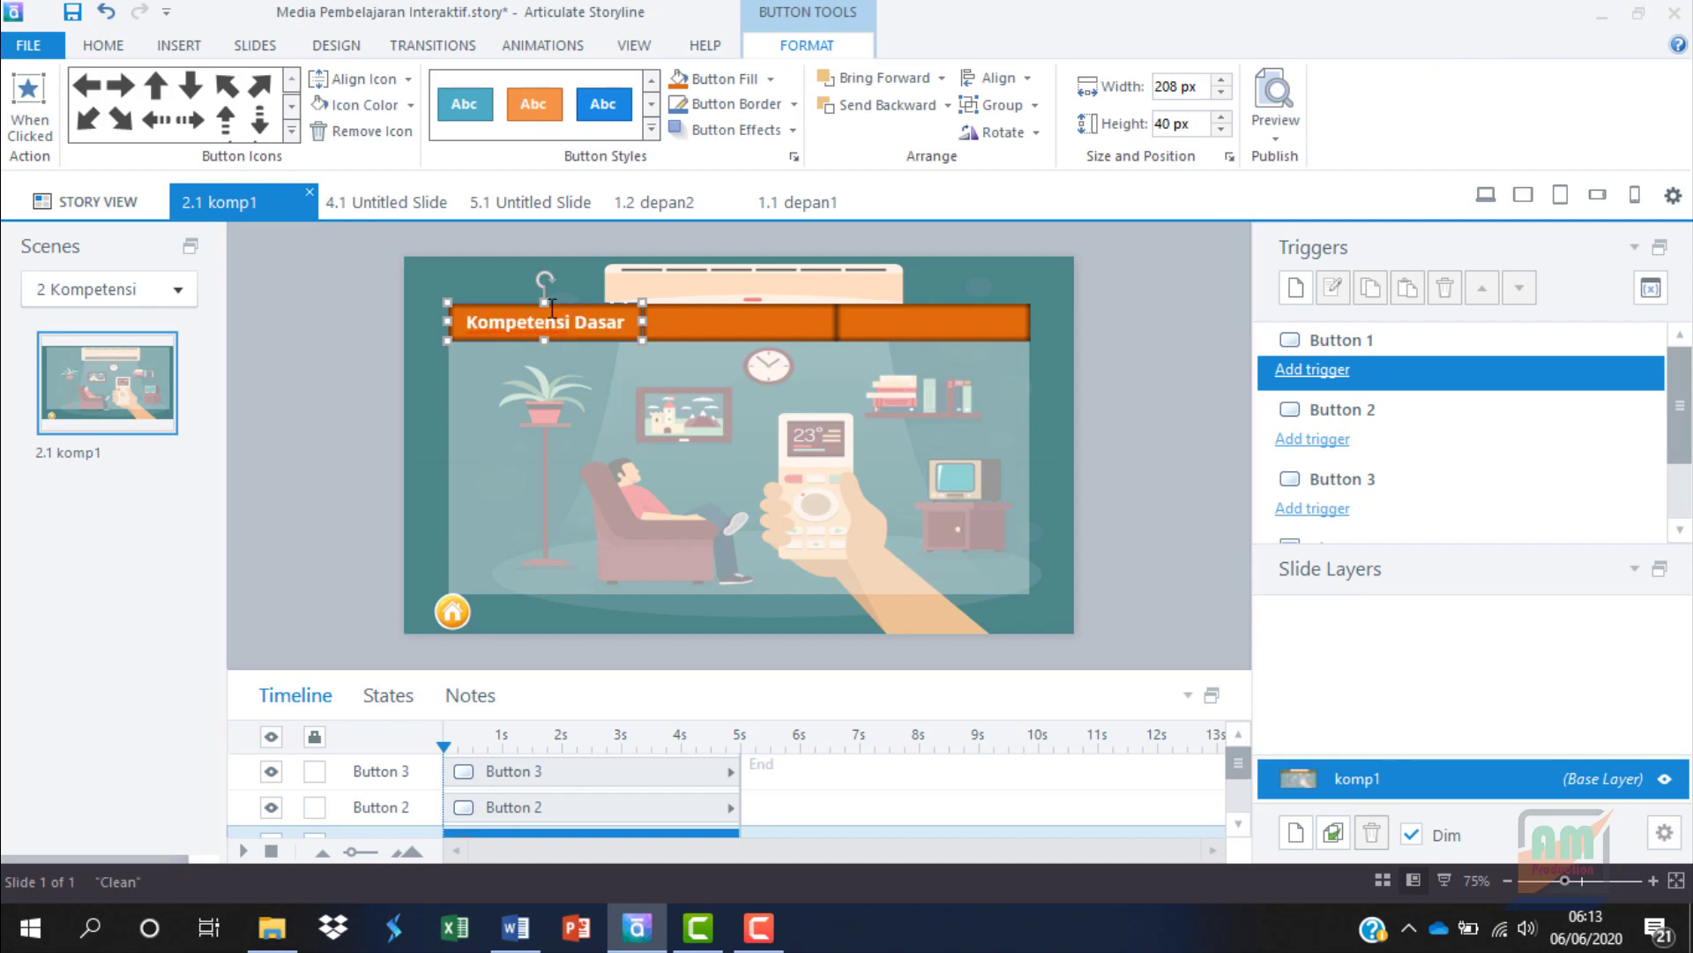
left_click(750, 329)
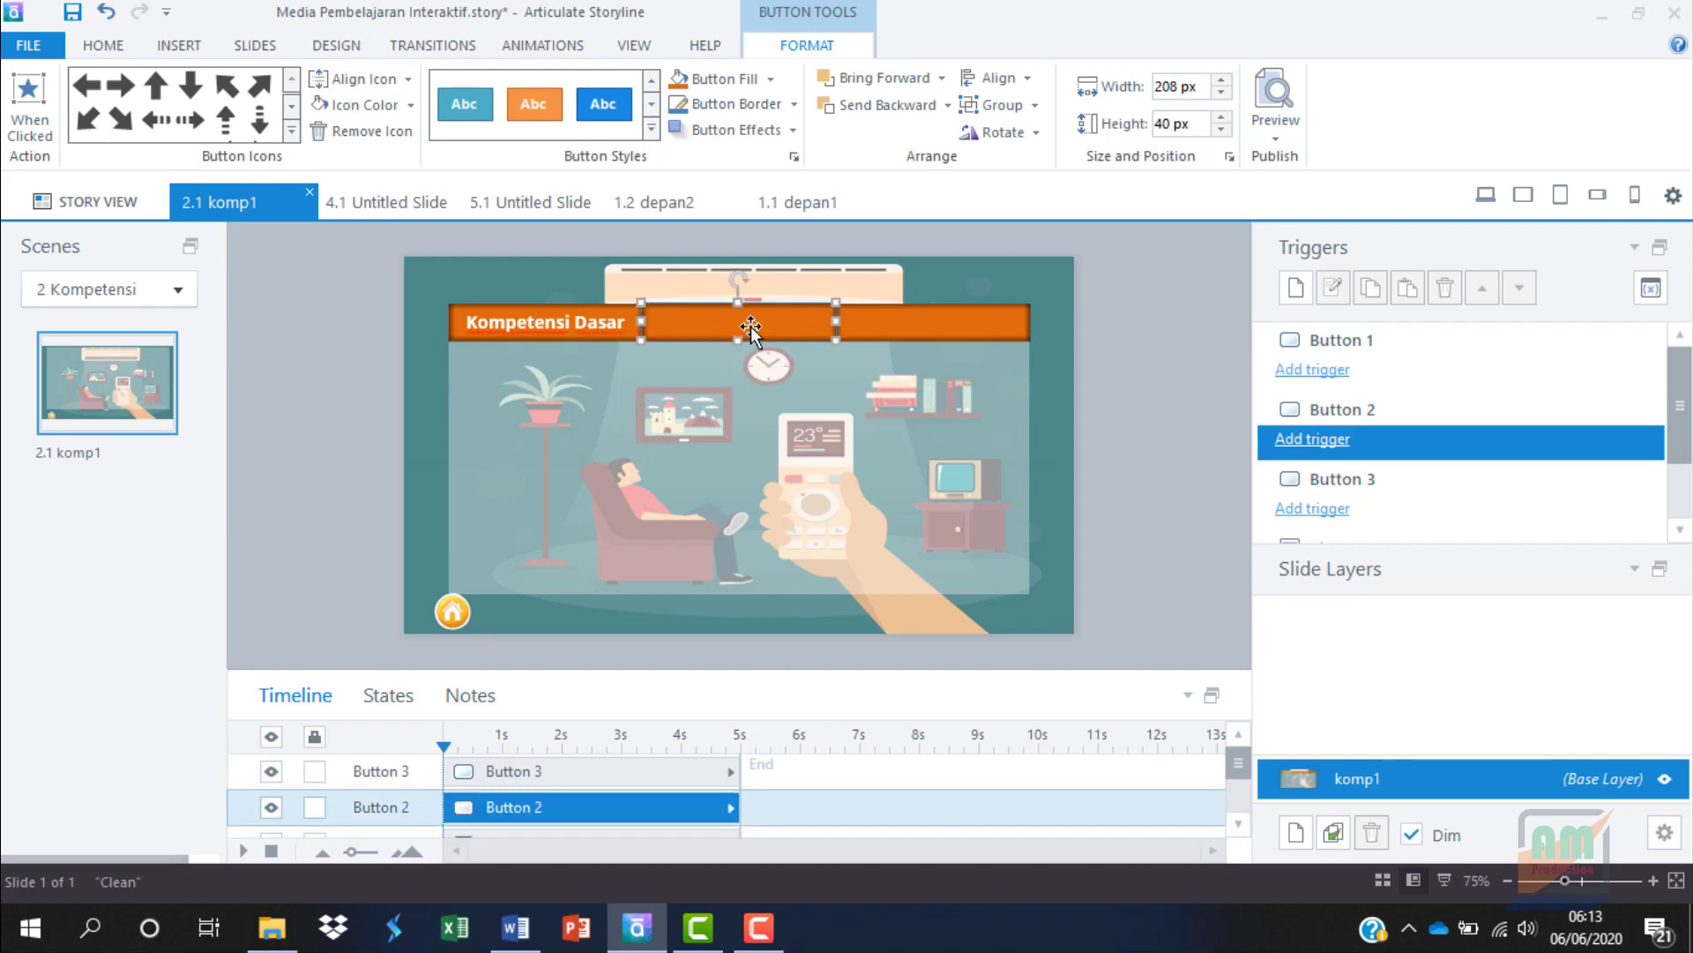
type("Indikator")
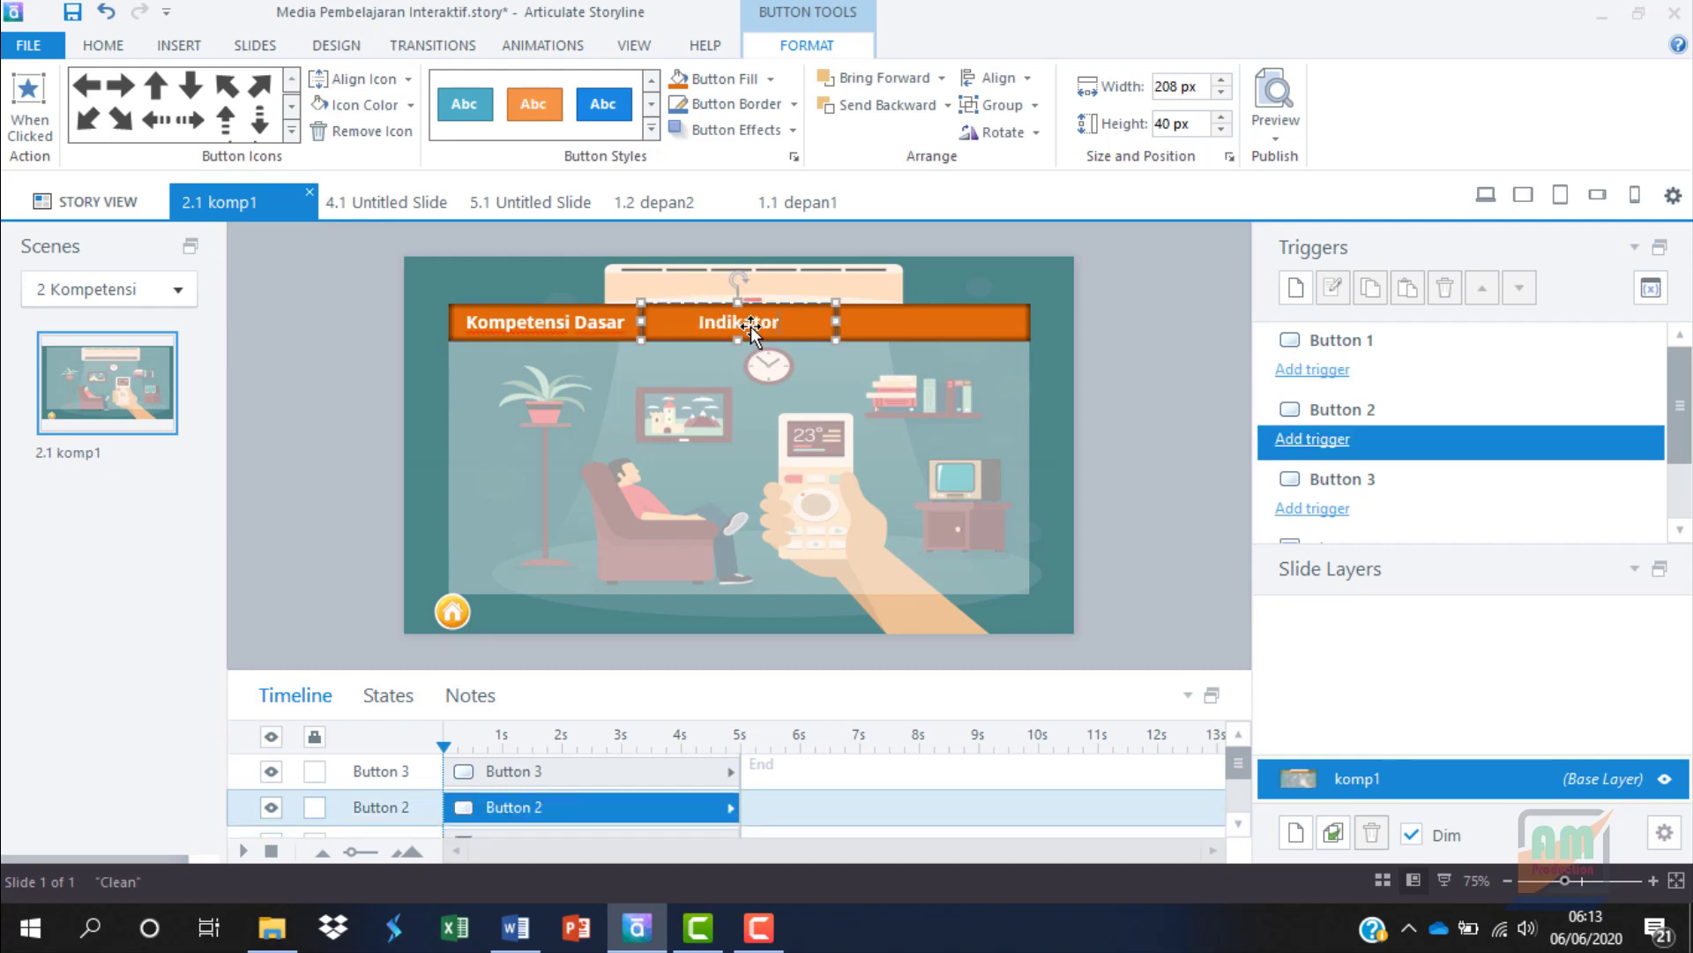
left_click(956, 323)
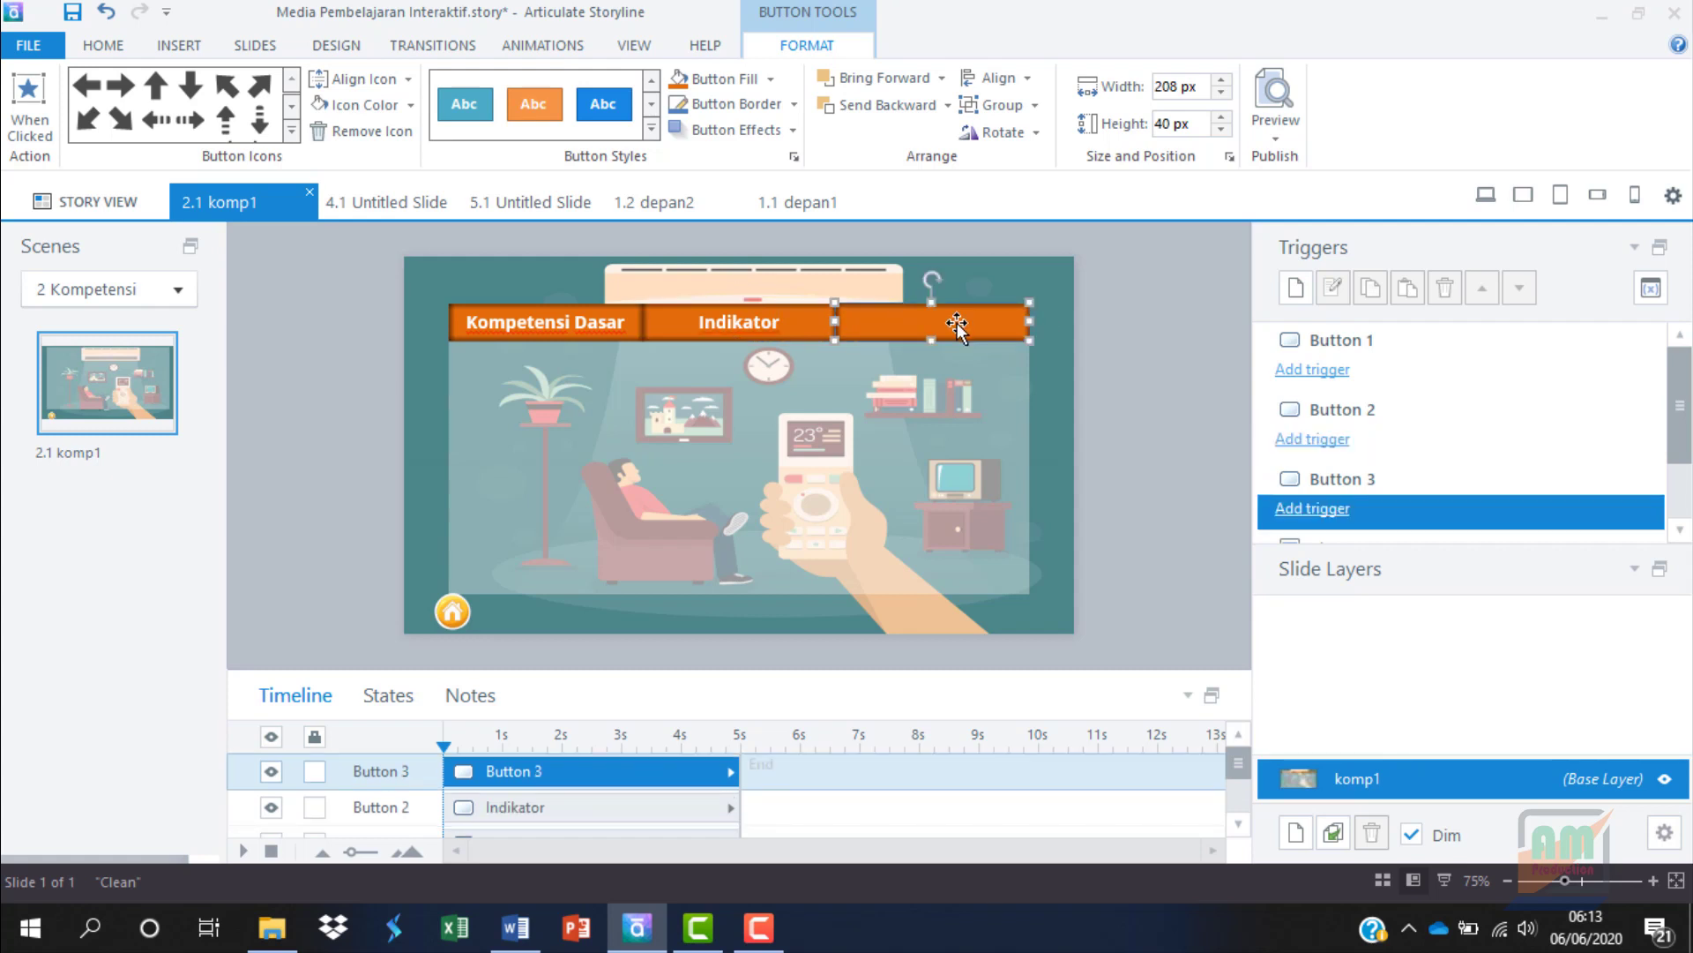
type("Tujuan Pembelajaran")
left_click(1108, 406)
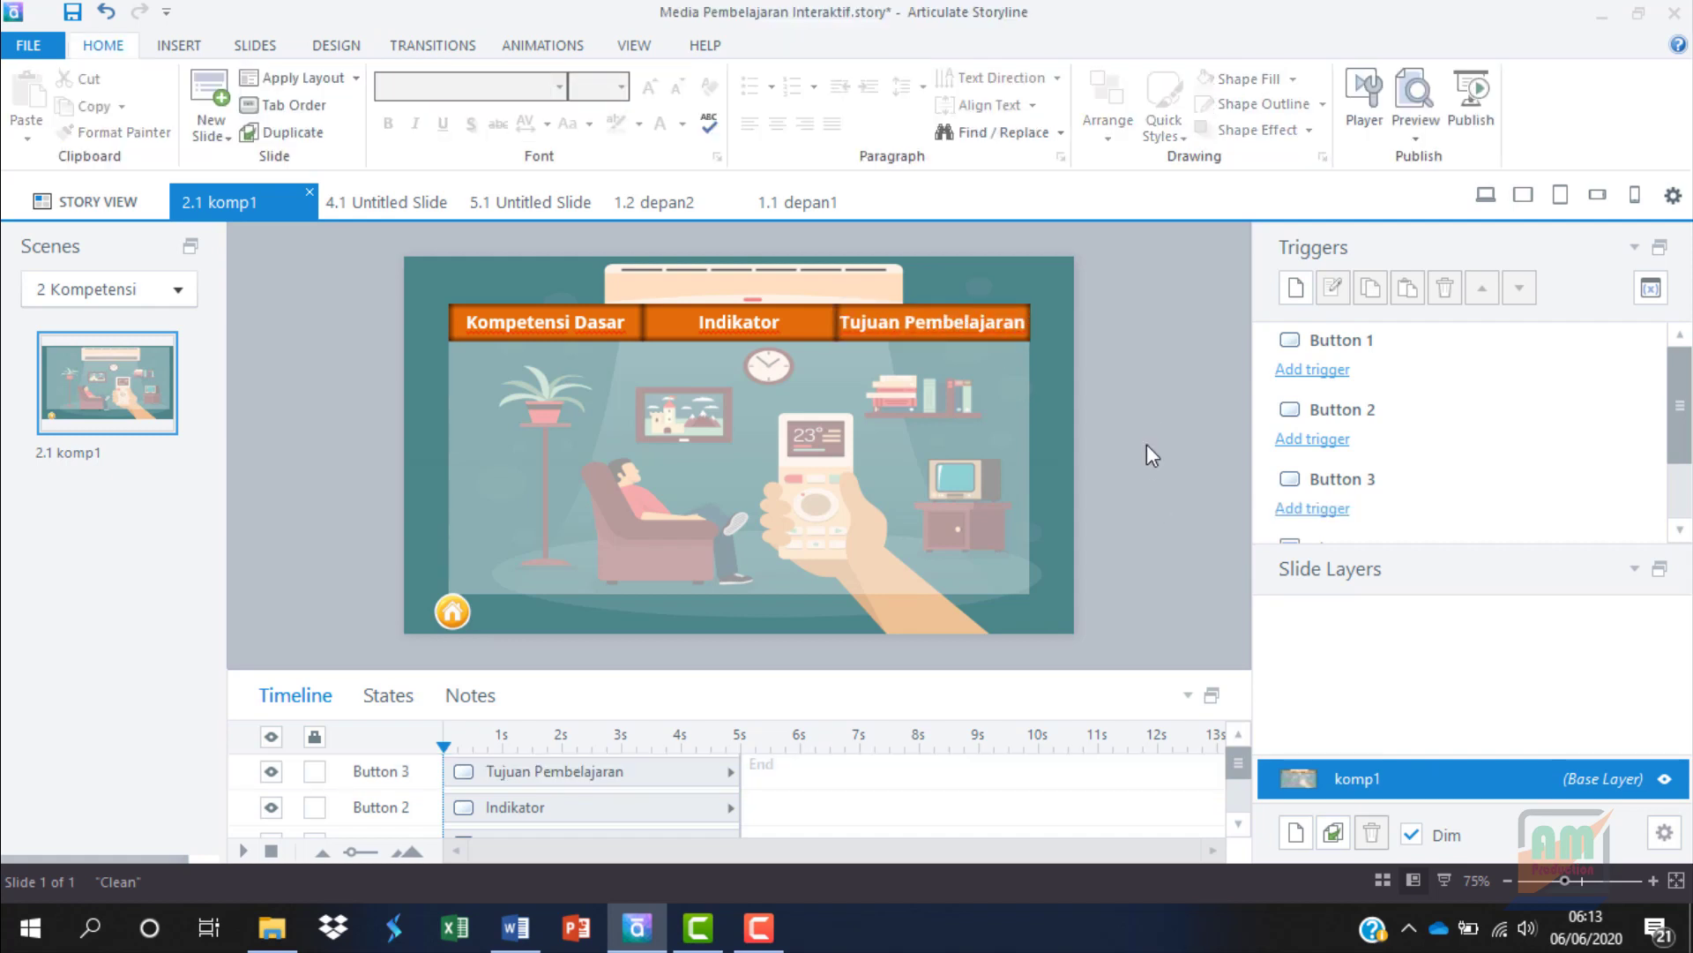